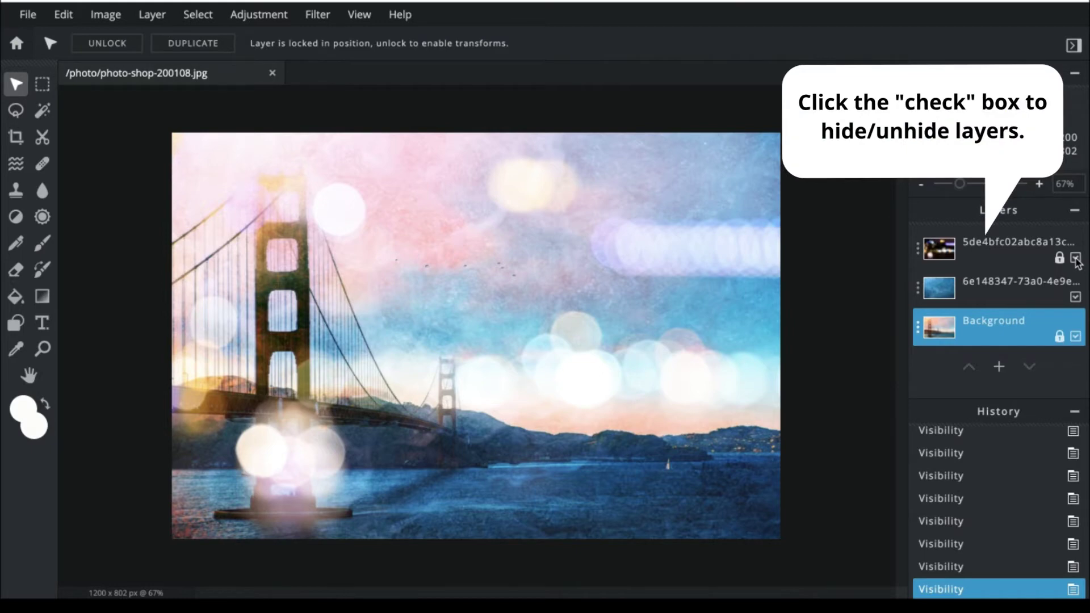
# Step: Briefly hide and re-show the bokeh and texture overlays, then launch the Pixlr E start screen
pyautogui.click(1075, 258)
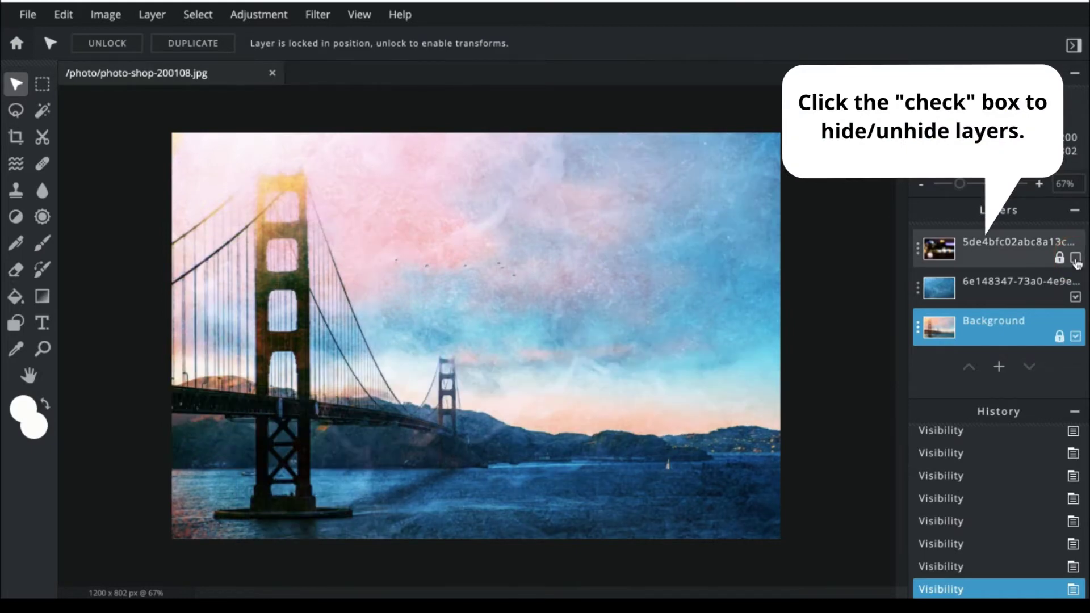
pyautogui.click(1075, 297)
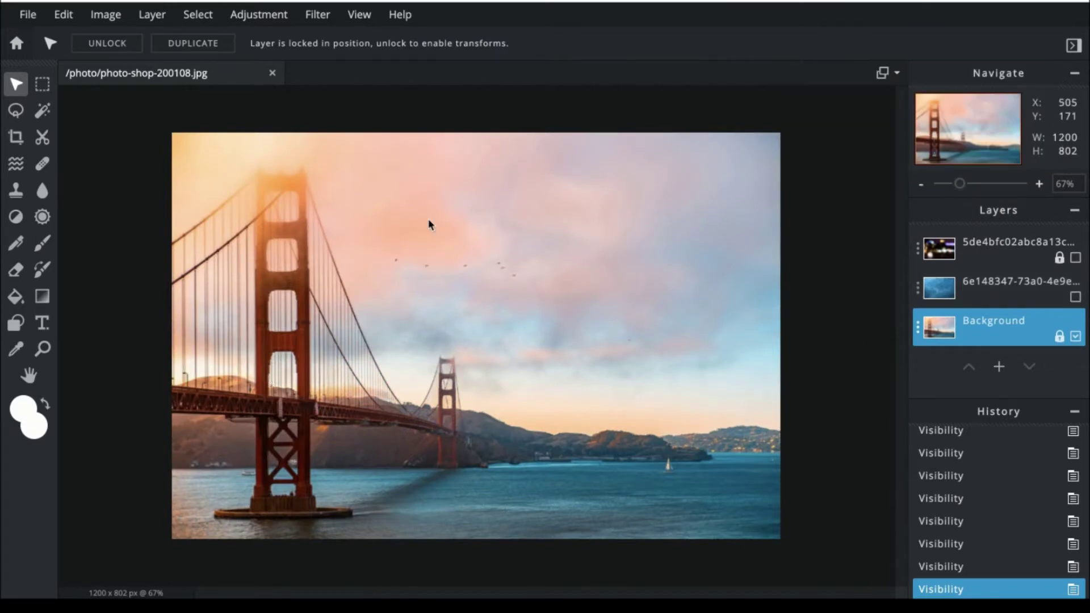
pyautogui.click(1075, 298)
pyautogui.click(1075, 258)
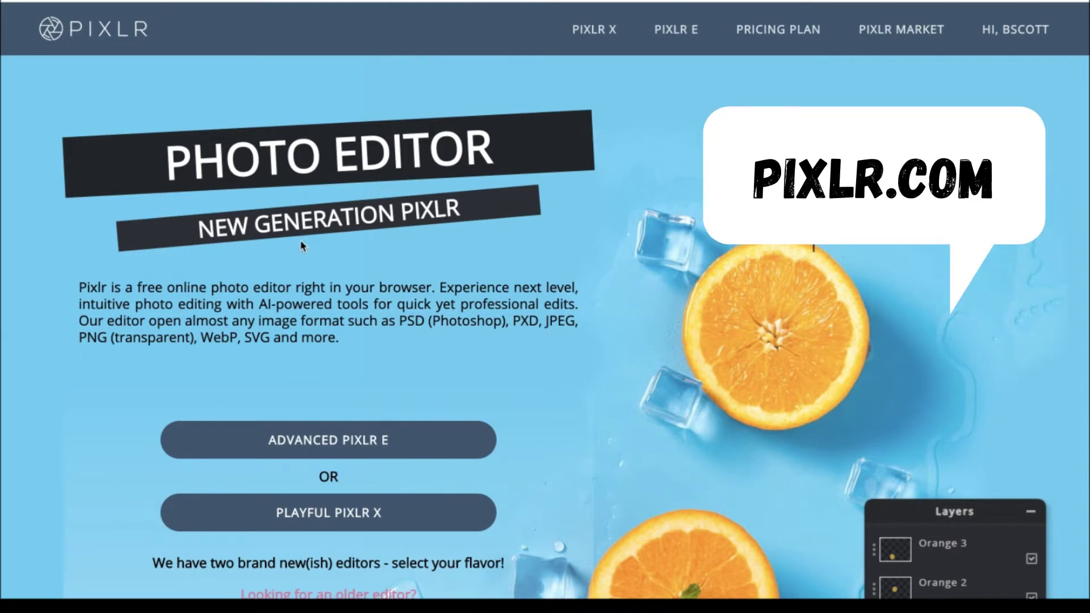
pyautogui.click(331, 449)
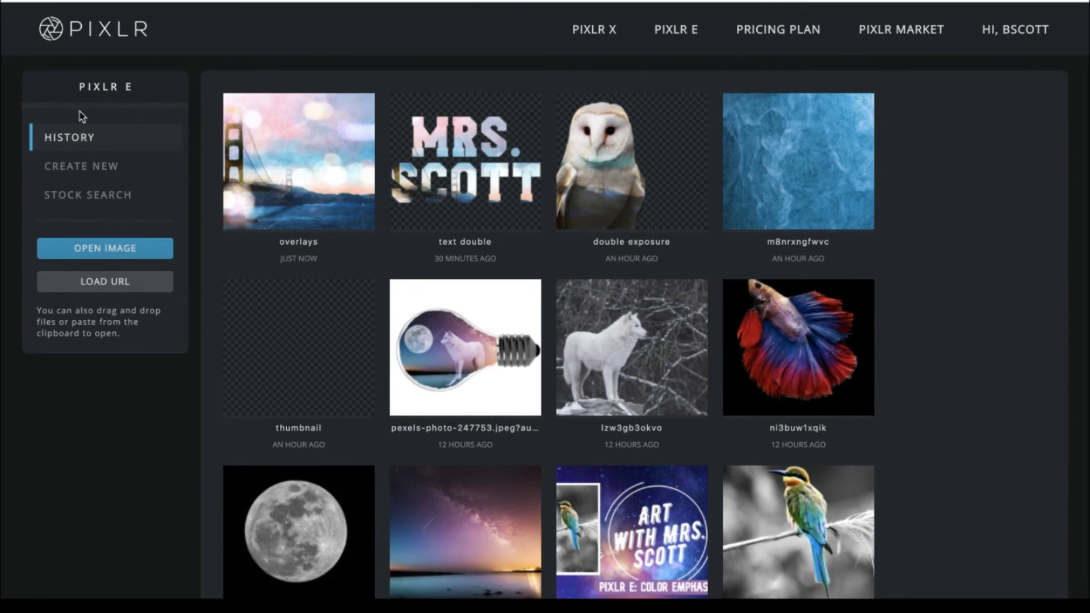
# Step: Open the 'Smoky morning in Cascades' forest stock photo resized to 1920 x 1080
pyautogui.click(60, 198)
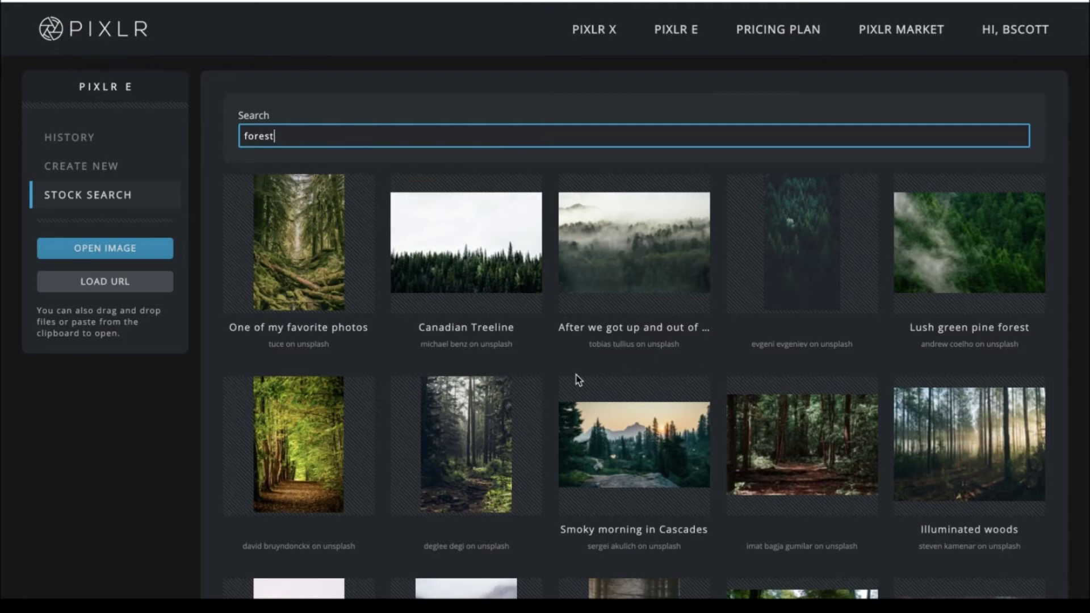
pyautogui.scroll(-5, 574, 531)
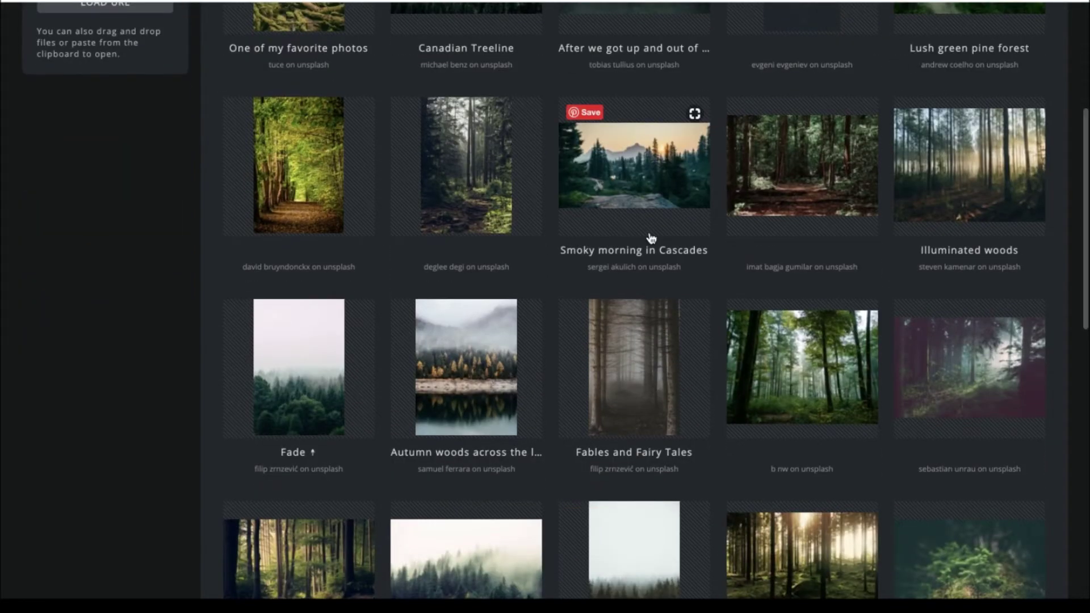
pyautogui.scroll(-11, 650, 344)
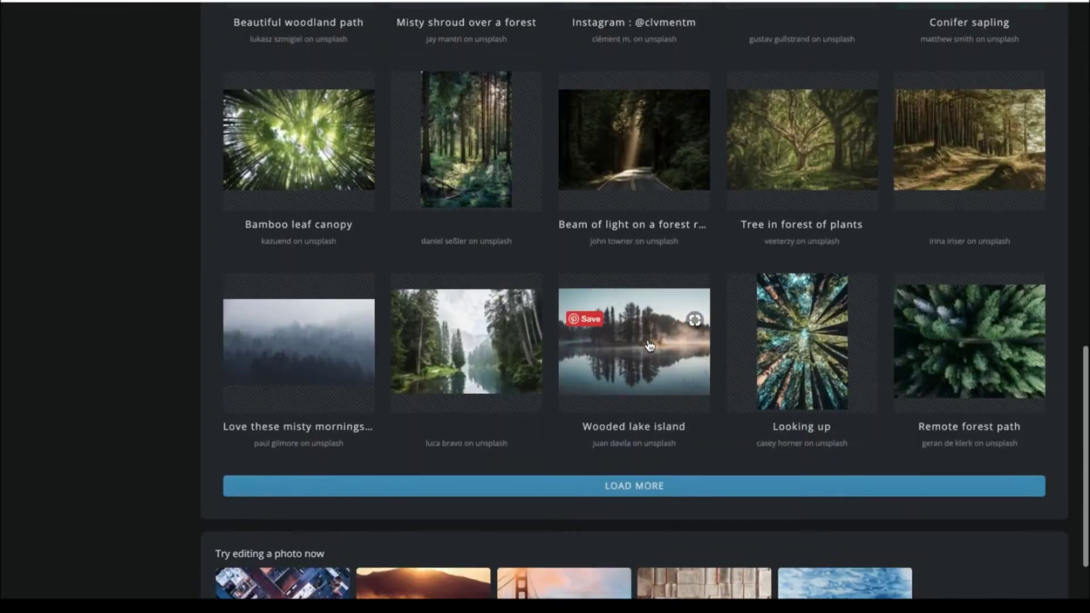
pyautogui.scroll(16, 650, 343)
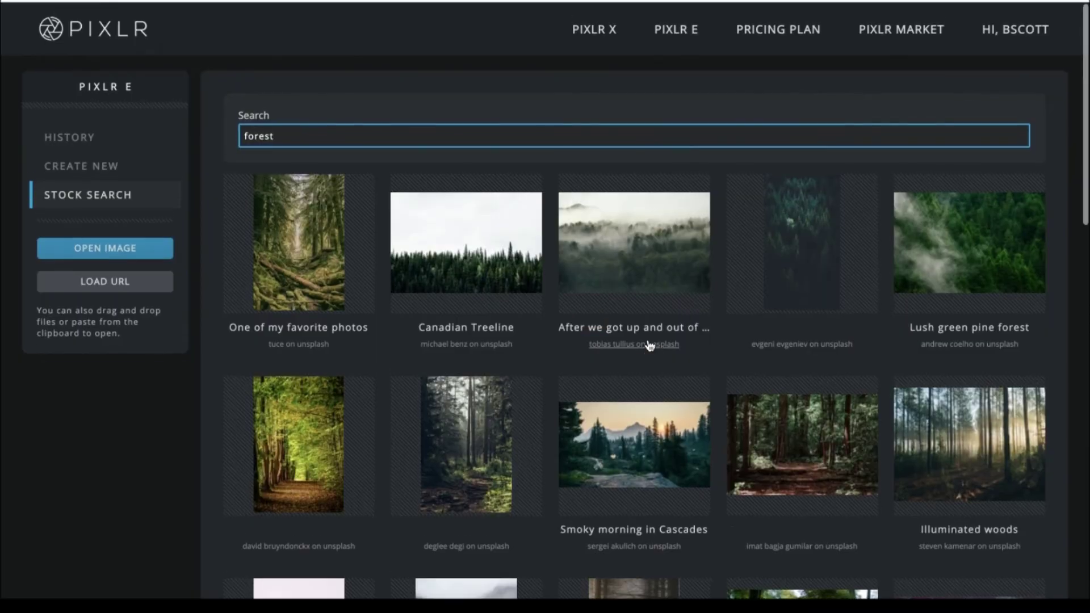
pyautogui.click(635, 458)
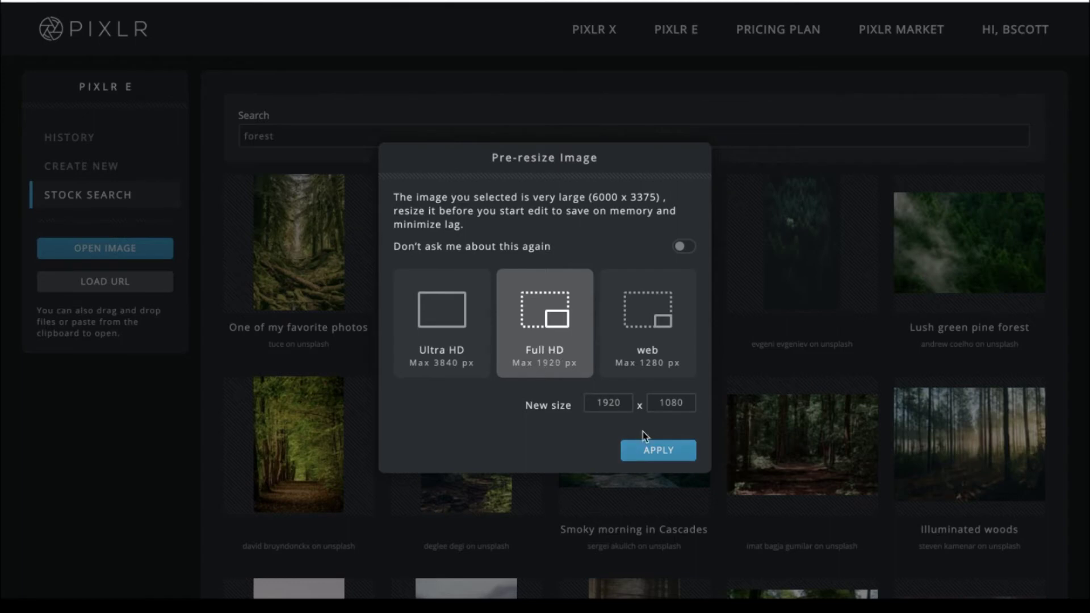
pyautogui.click(639, 453)
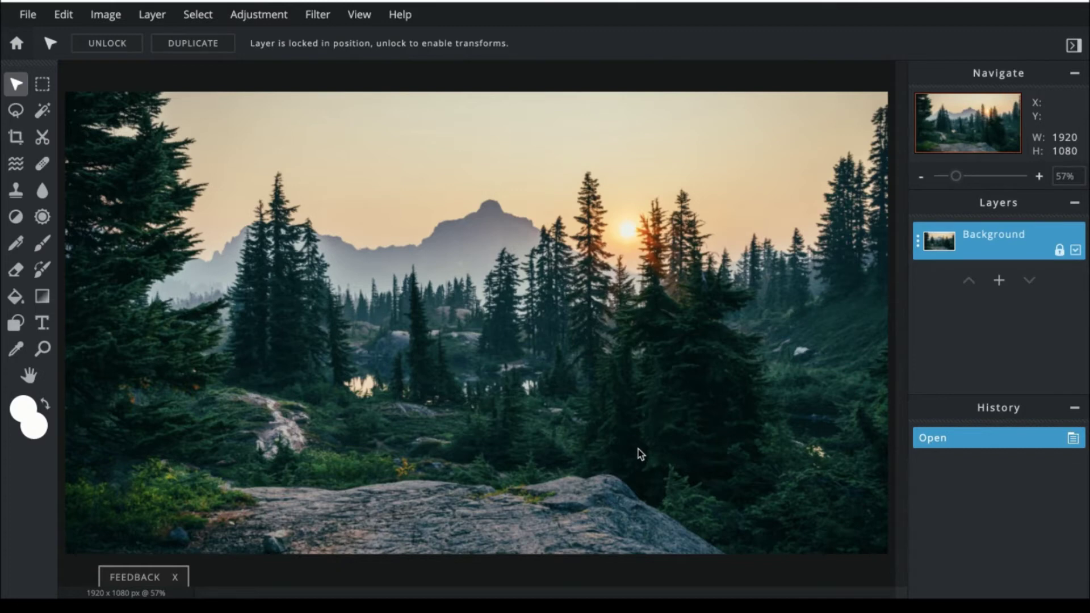
# Step: Add an empty Layer 2 above the forest photo's Background
pyautogui.click(1000, 284)
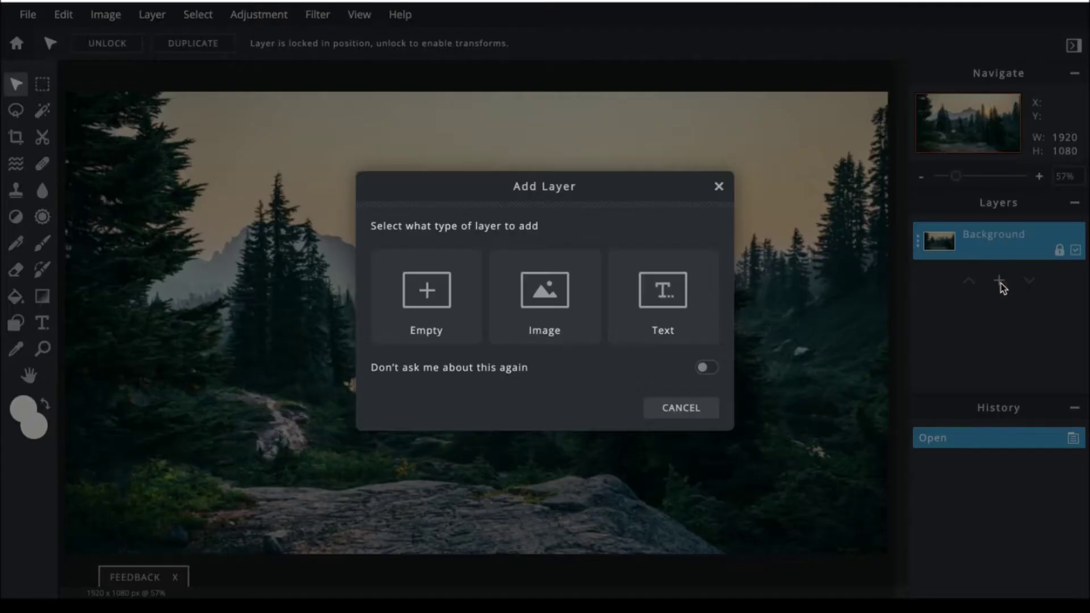
pyautogui.click(417, 298)
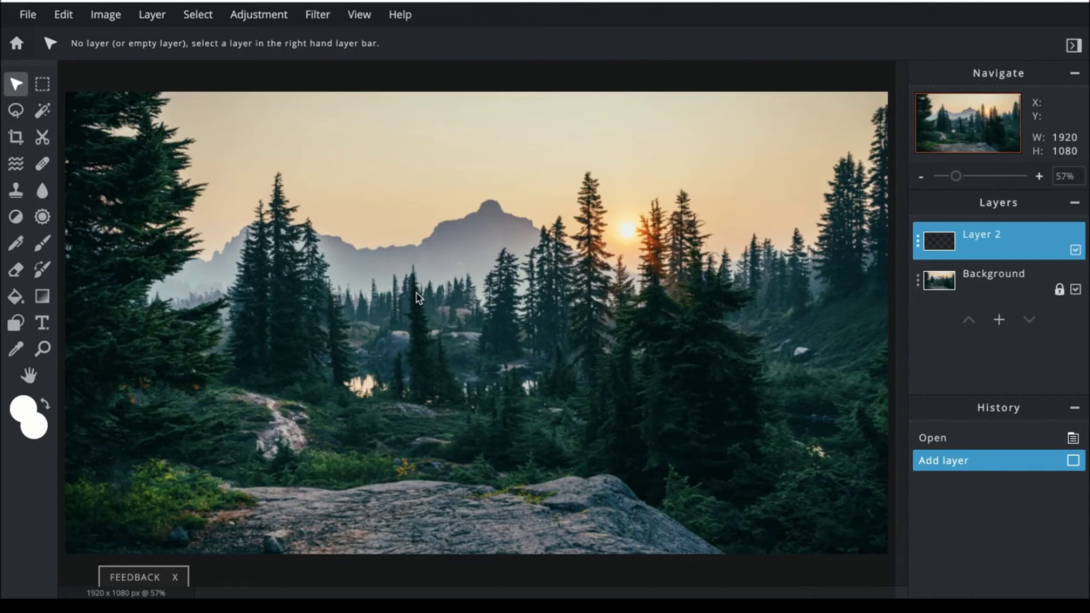
# Step: Search stock photos for 'texture' and open the Bubble marbled texture at 1080 x 1920
pyautogui.click(30, 15)
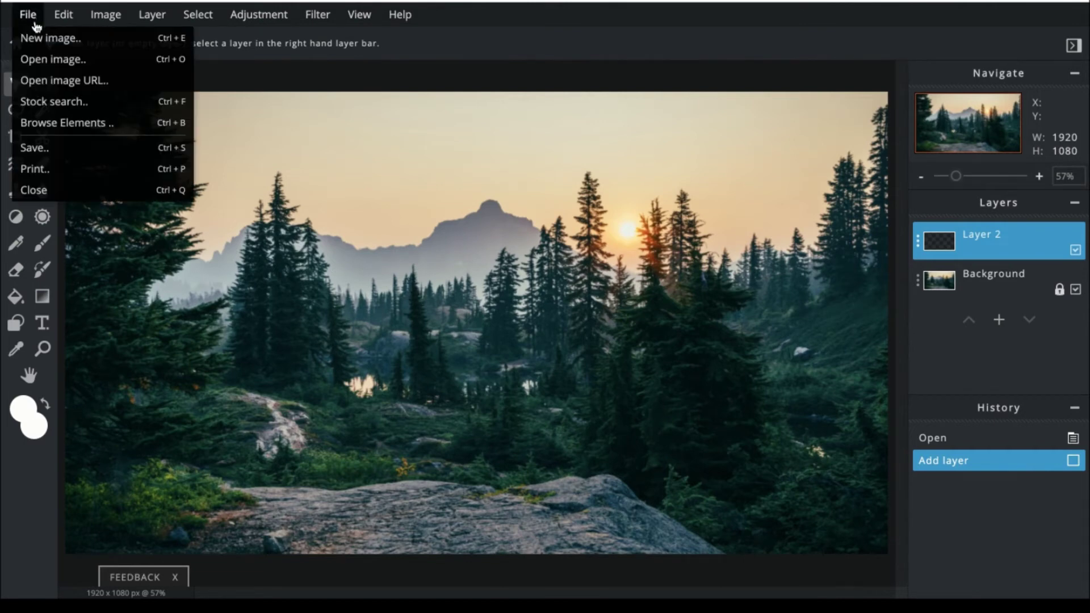
pyautogui.click(44, 104)
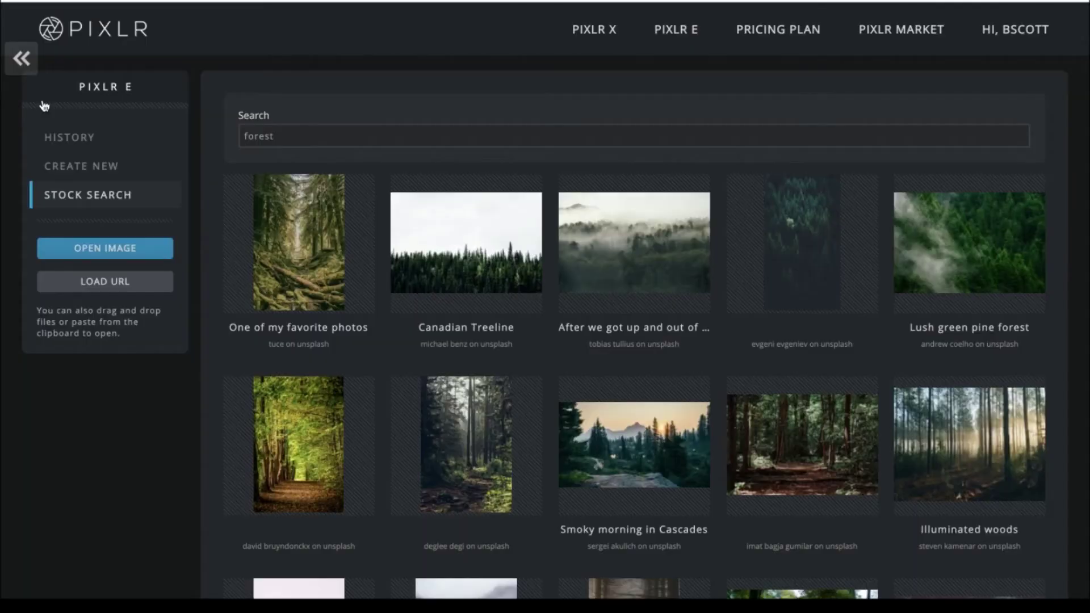
pyautogui.click(292, 134)
pyautogui.doubleClick(291, 133)
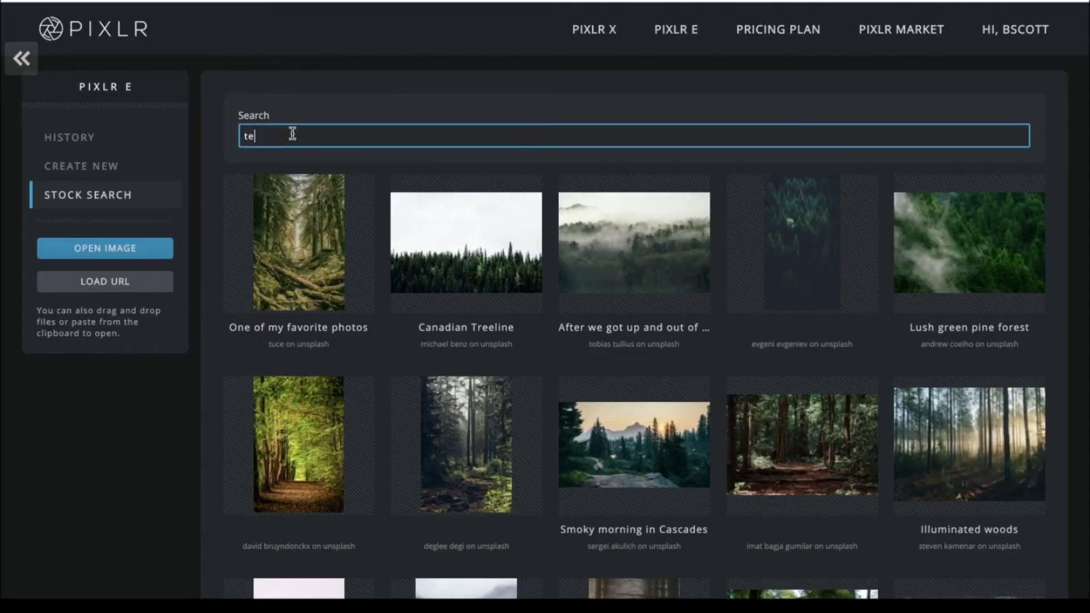
pyautogui.write('texture')
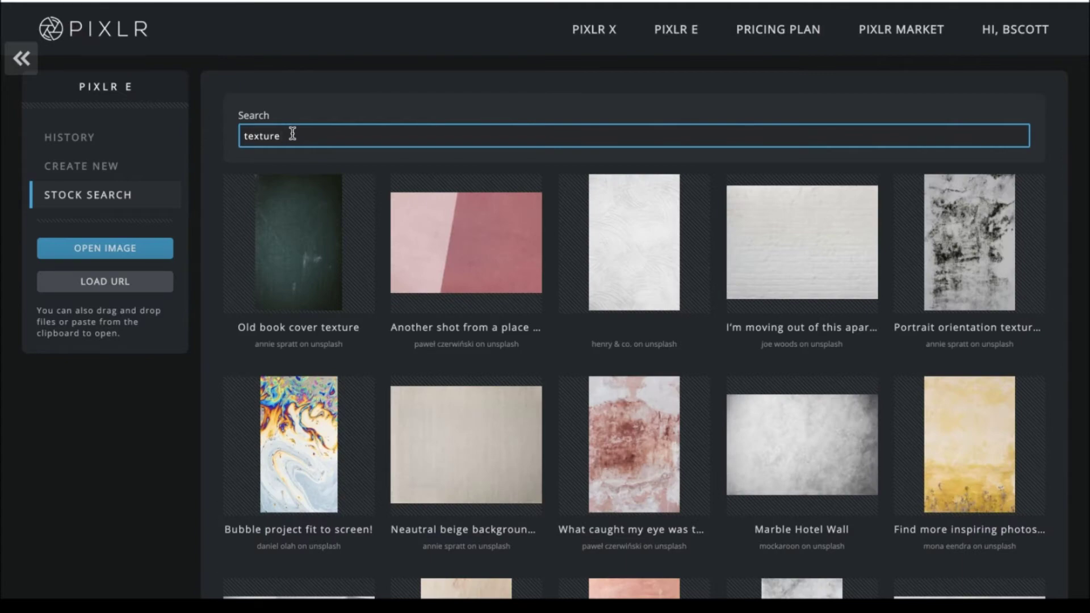
pyautogui.scroll(-10, 500, 372)
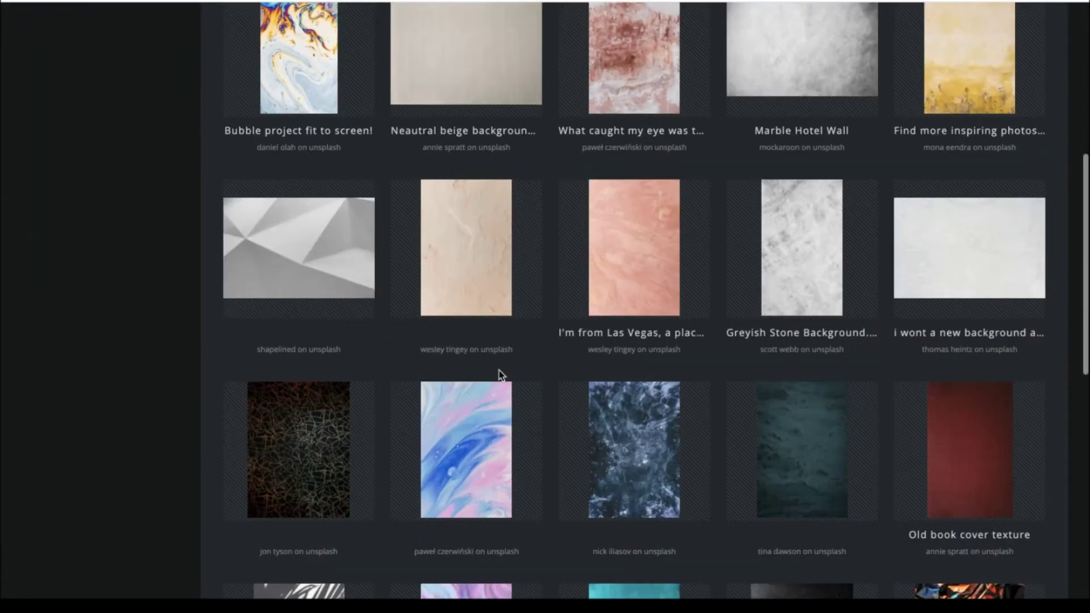
pyautogui.scroll(-5, 499, 375)
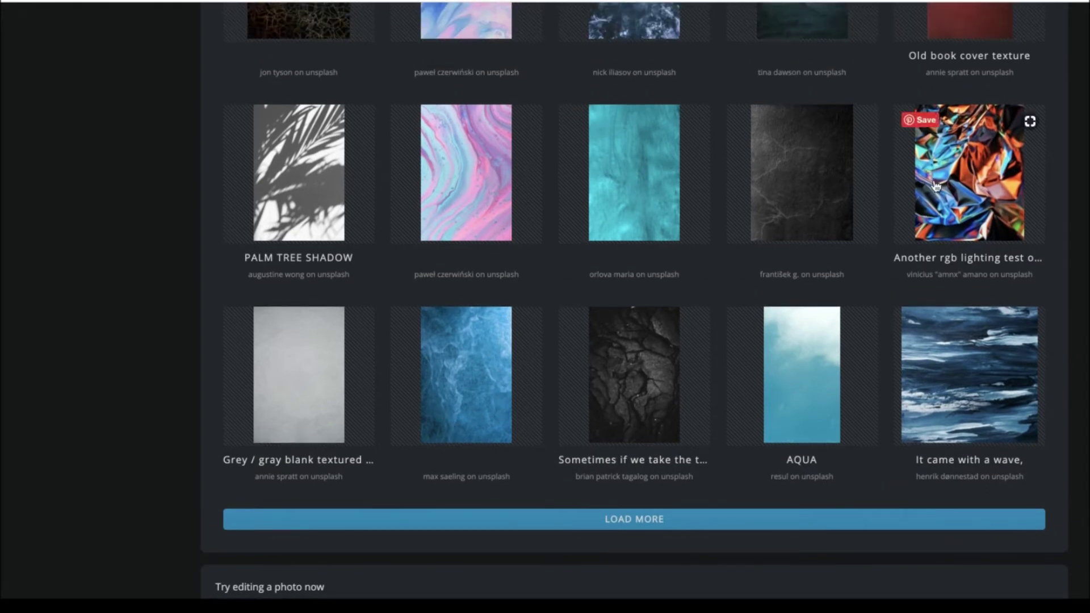
pyautogui.scroll(8, 419, 142)
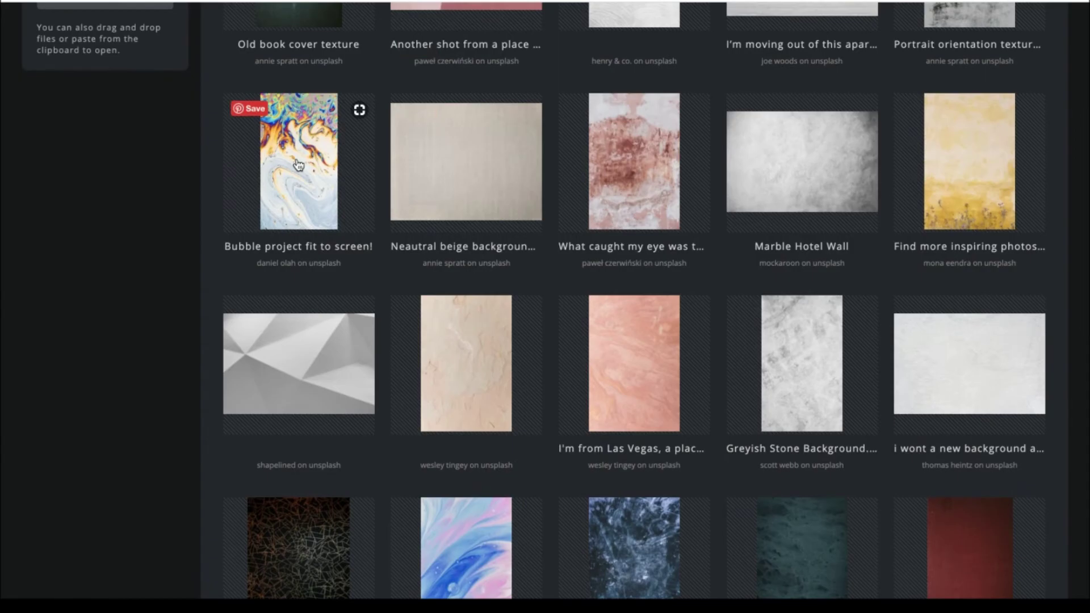
pyautogui.click(298, 165)
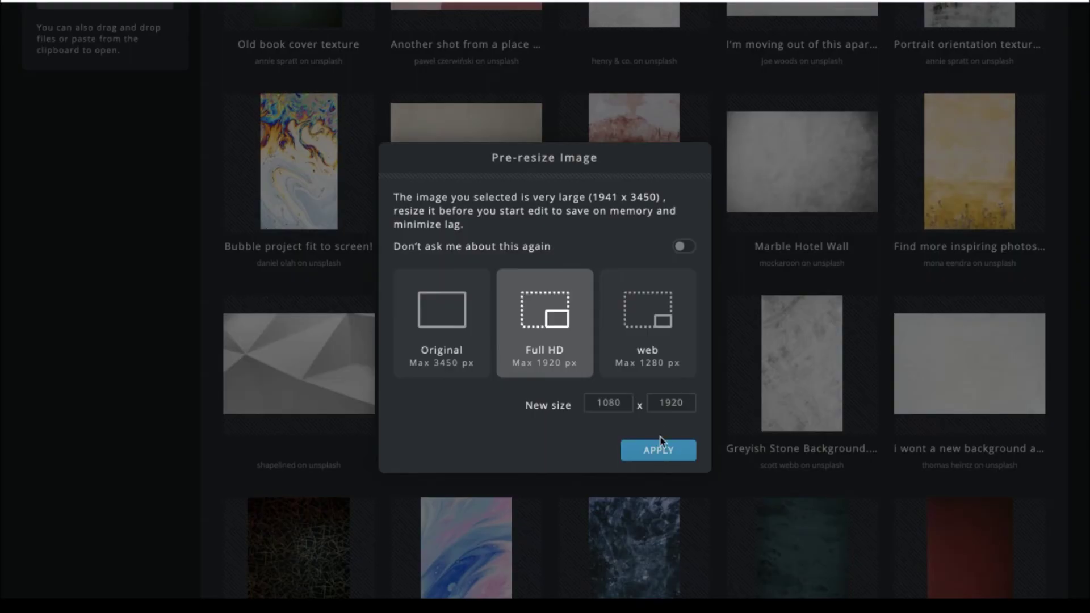
pyautogui.click(658, 449)
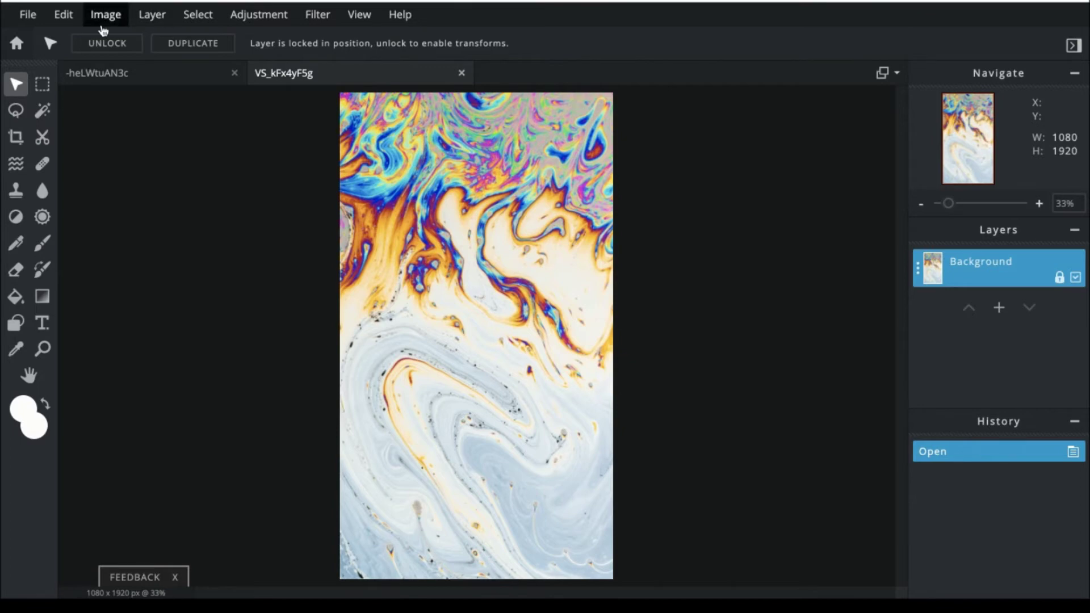
# Step: Select all of the Bubble texture image and copy it to the clipboard
pyautogui.click(199, 16)
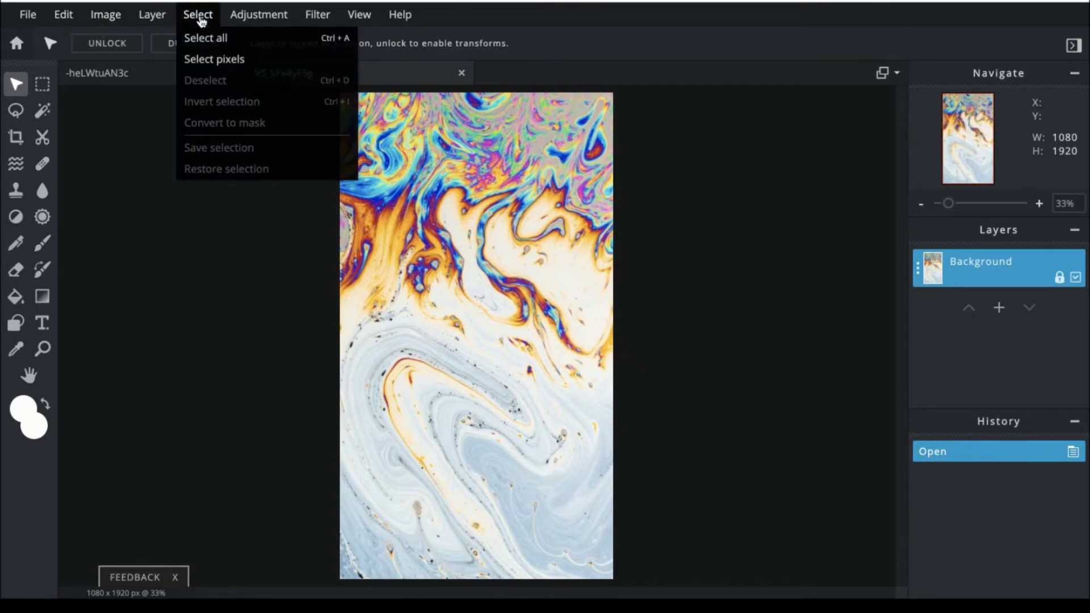
pyautogui.click(205, 39)
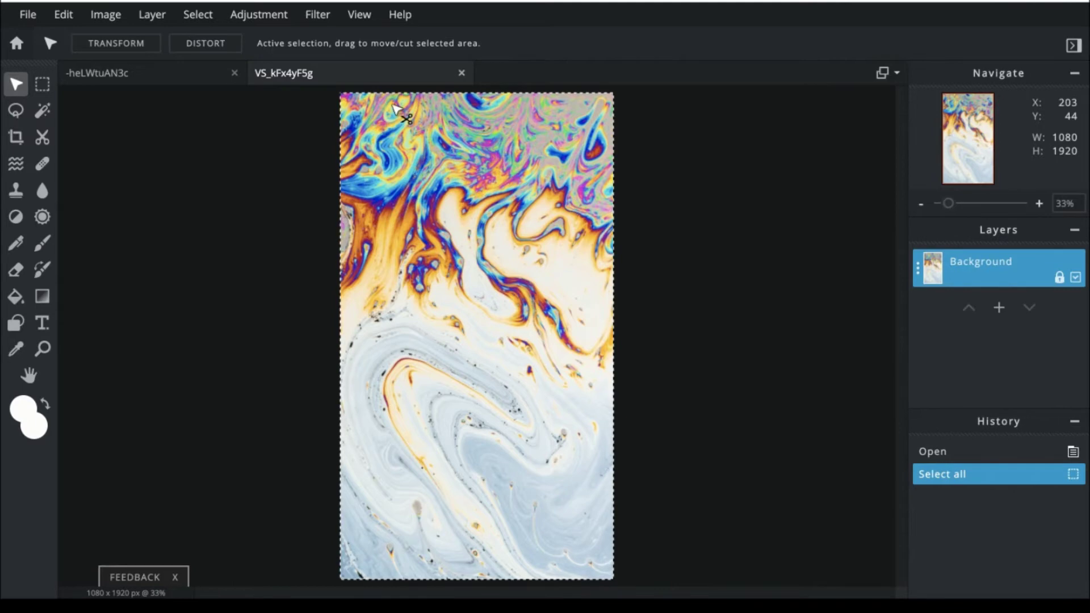
pyautogui.click(194, 15)
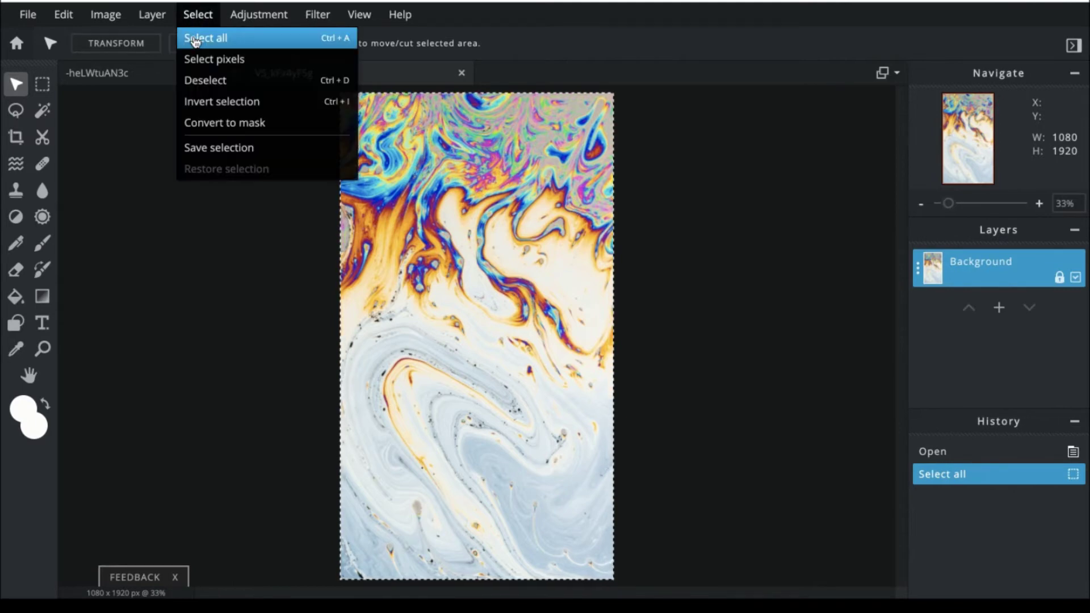
pyautogui.click(194, 35)
pyautogui.click(65, 16)
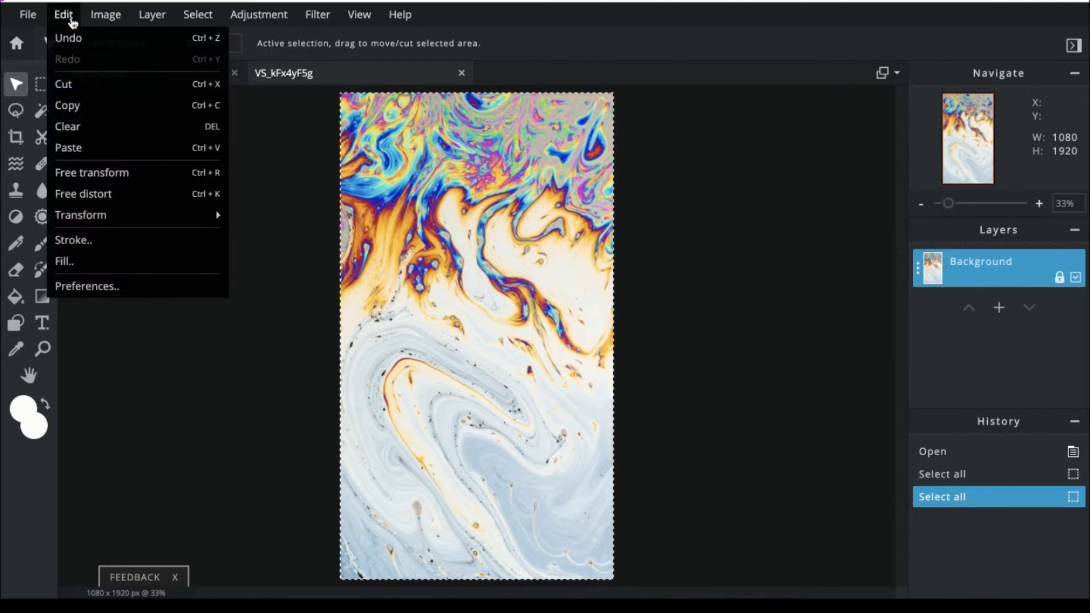
pyautogui.click(92, 104)
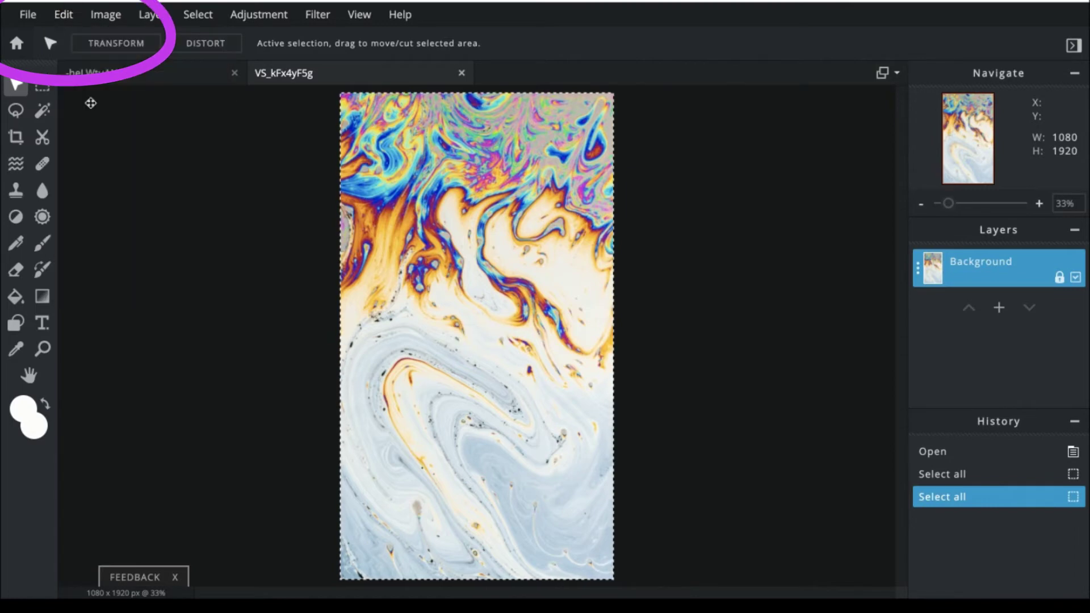
# Step: Paste the copied Bubble texture into the forest photo as a new top layer
pyautogui.click(179, 79)
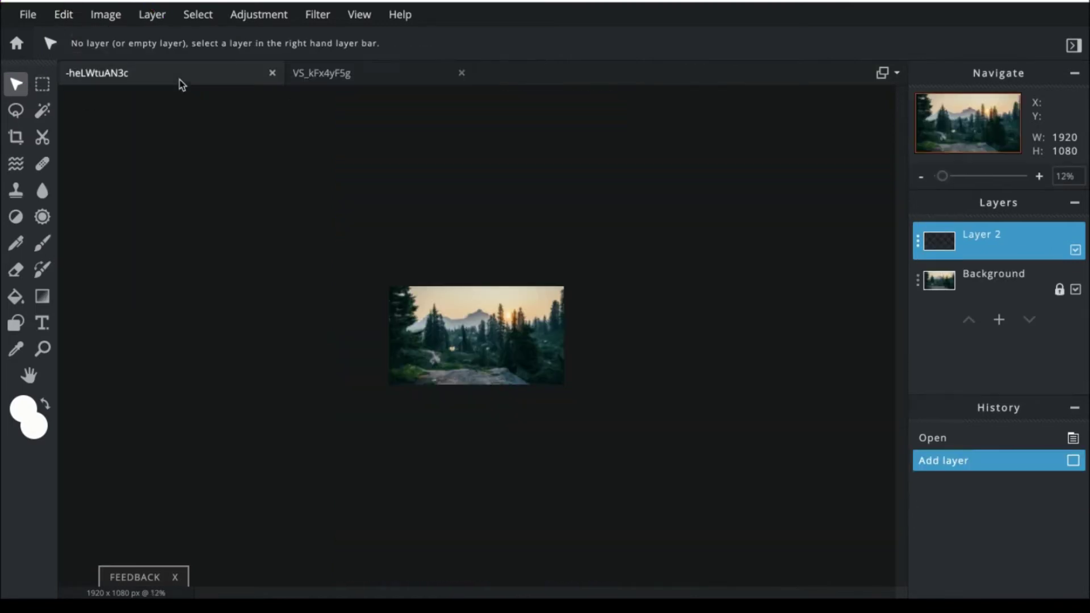
pyautogui.click(1039, 176)
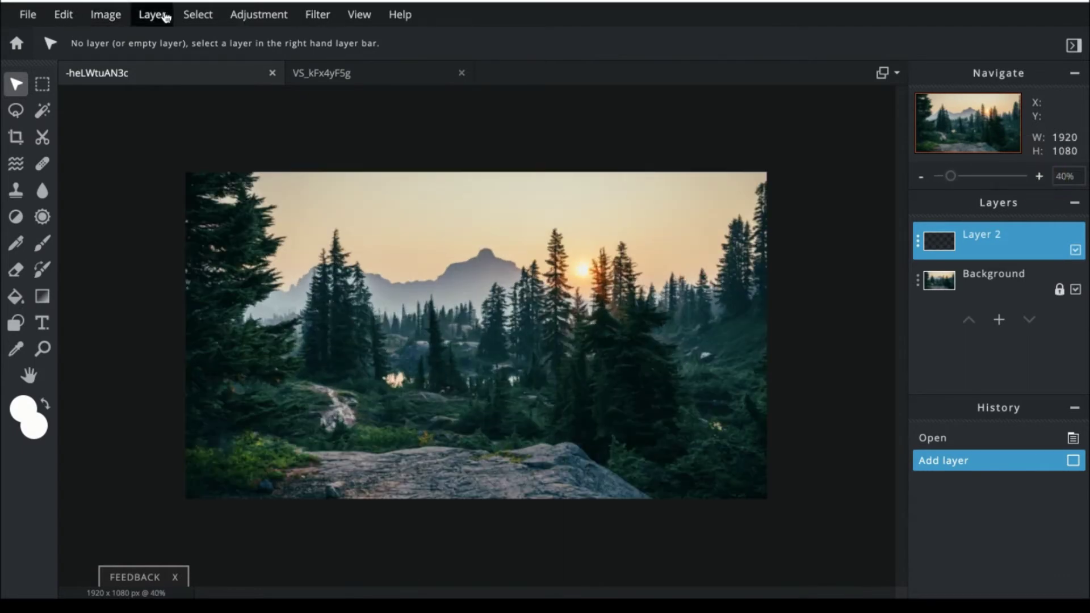
pyautogui.click(63, 14)
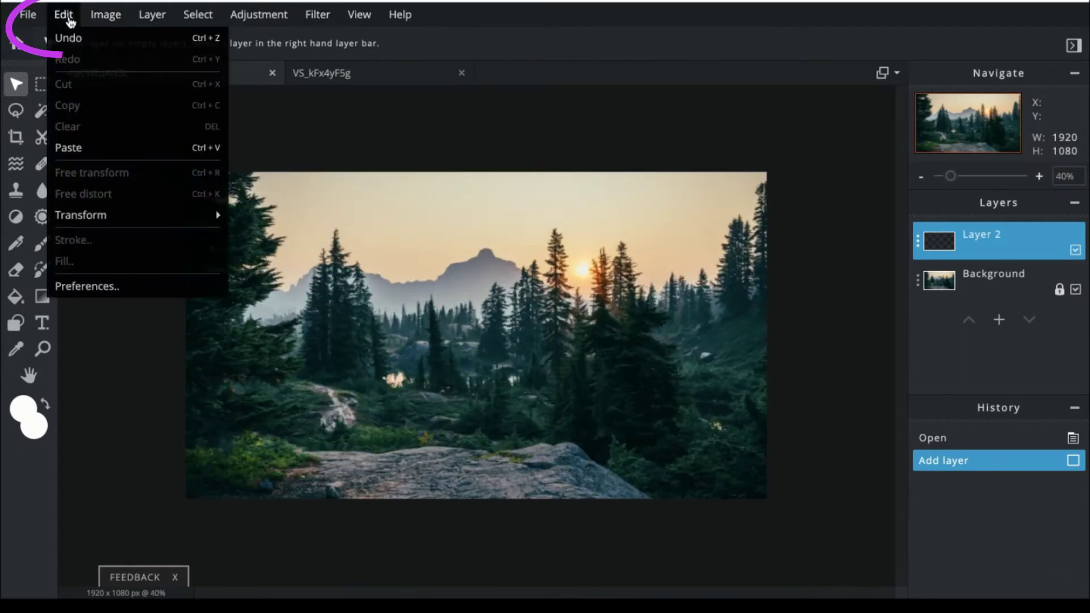
pyautogui.click(103, 147)
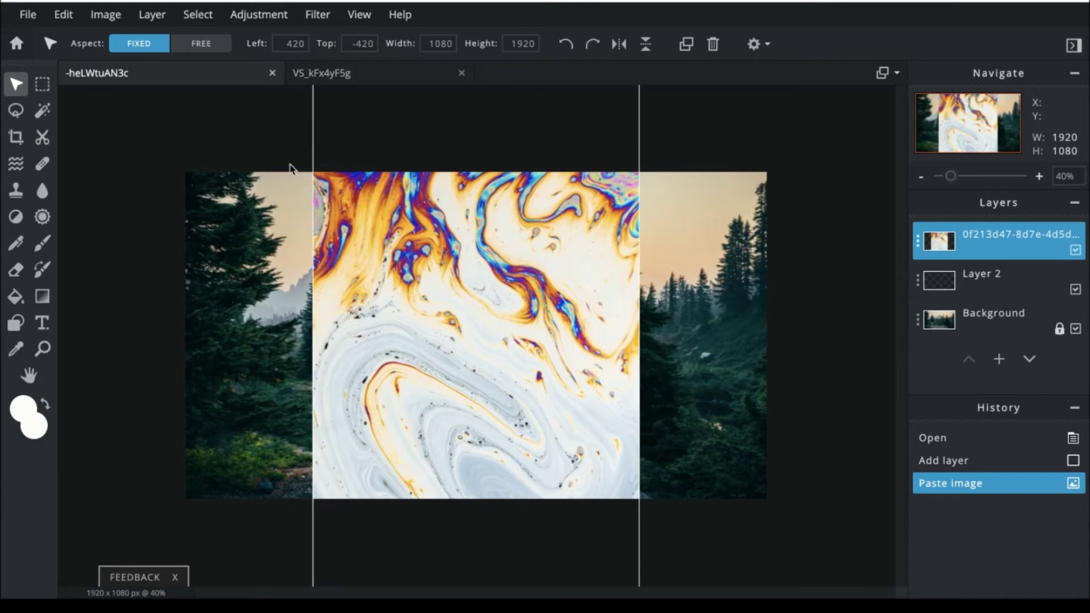
# Step: Rotate the pasted marble layer level to landscape and nudge it into place
pyautogui.moveTo(952, 177); pyautogui.dragTo(940, 180)
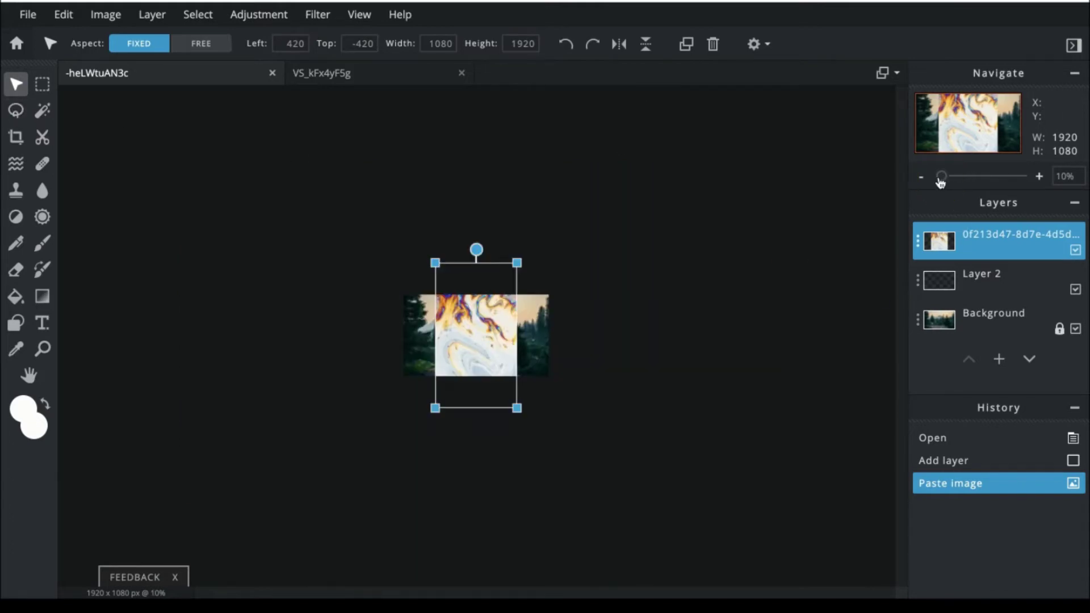
pyautogui.click(1039, 175)
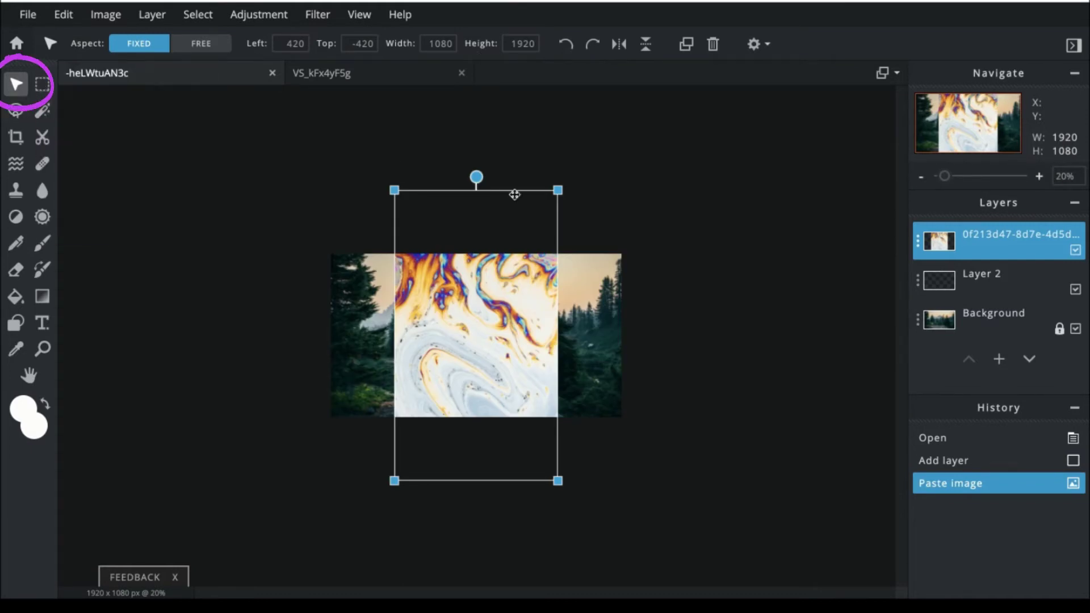
pyautogui.moveTo(477, 177); pyautogui.dragTo(334, 336)
pyautogui.click(467, 338)
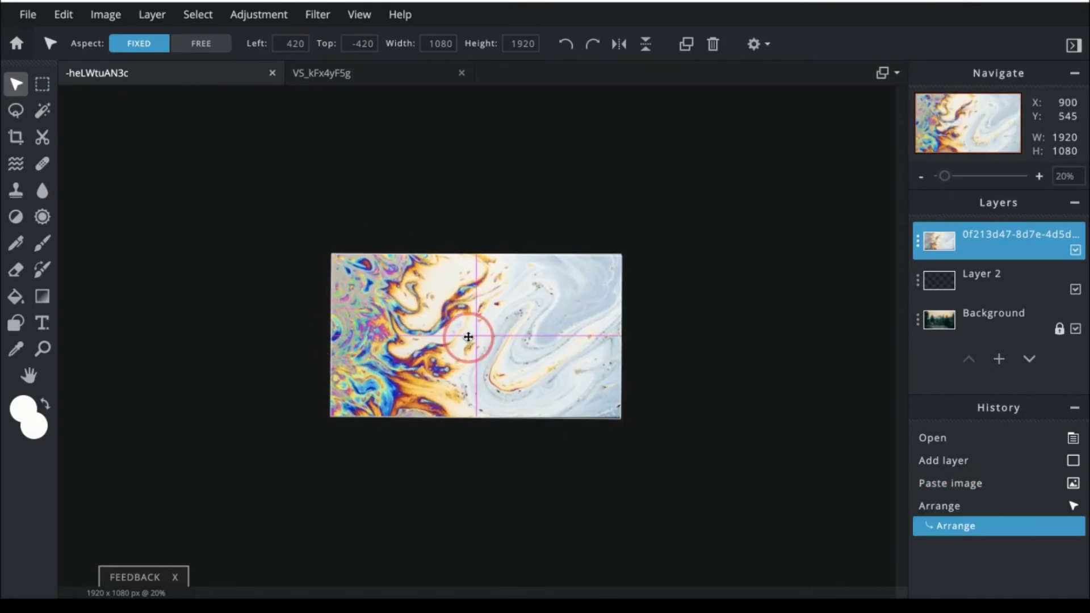
pyautogui.moveTo(468, 337); pyautogui.dragTo(472, 337)
pyautogui.click(319, 335)
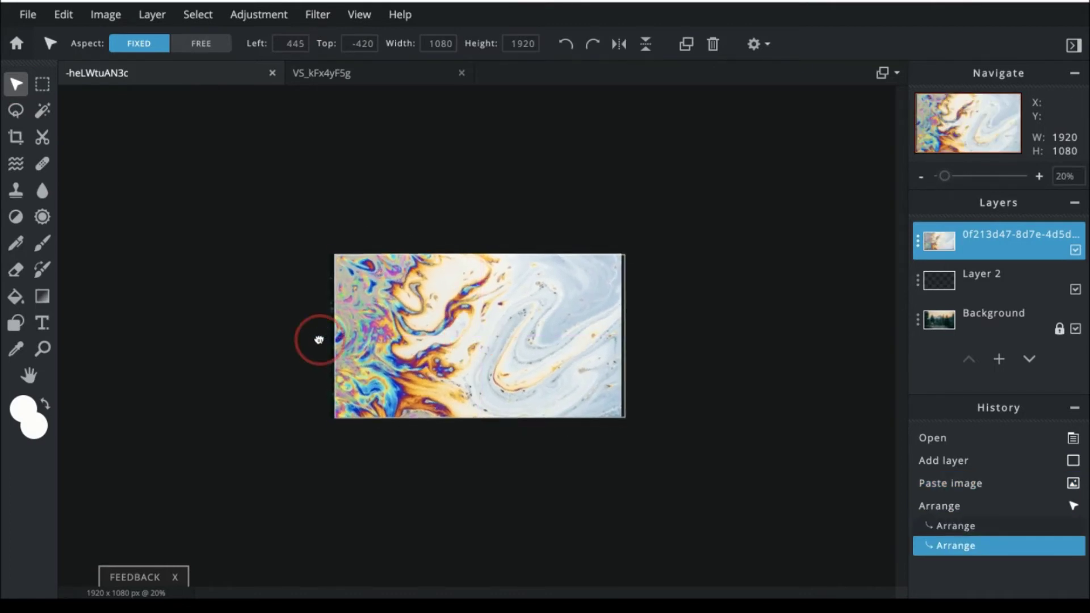
pyautogui.click(649, 328)
pyautogui.click(552, 333)
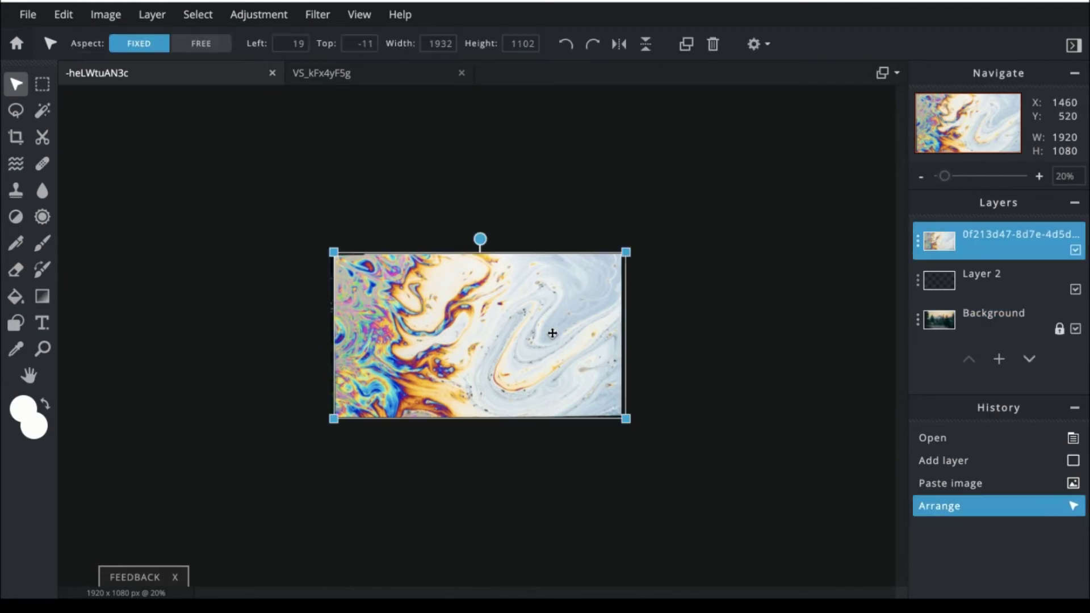
# Step: Scale the marble layer past the canvas edges so it covers the whole forest photo
pyautogui.scroll(3, 840, 250)
pyautogui.scroll(-5, 840, 250)
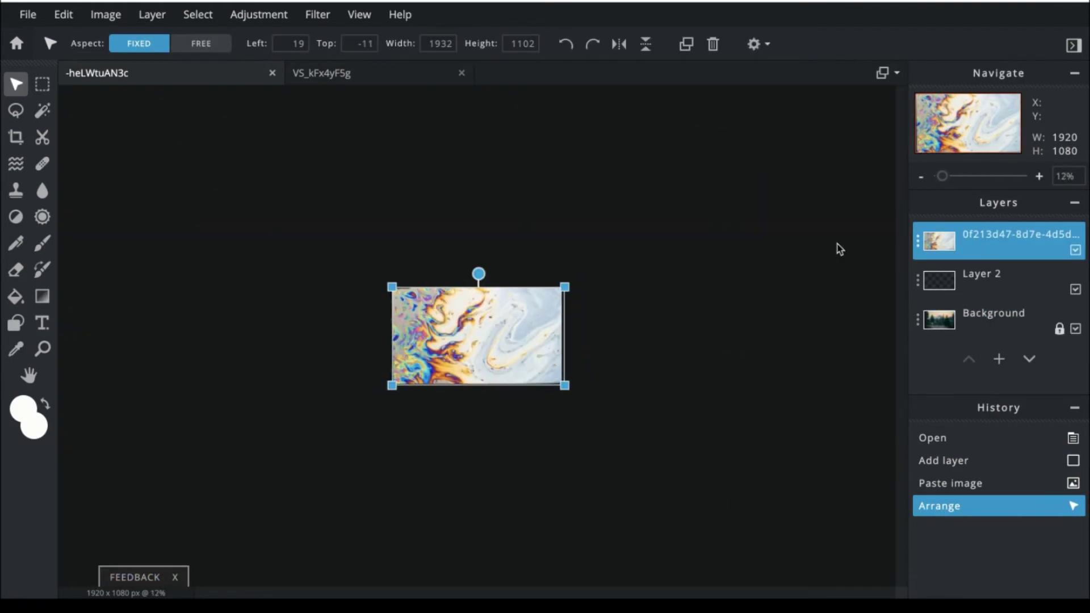
pyautogui.scroll(5, 840, 250)
pyautogui.scroll(-3, 840, 249)
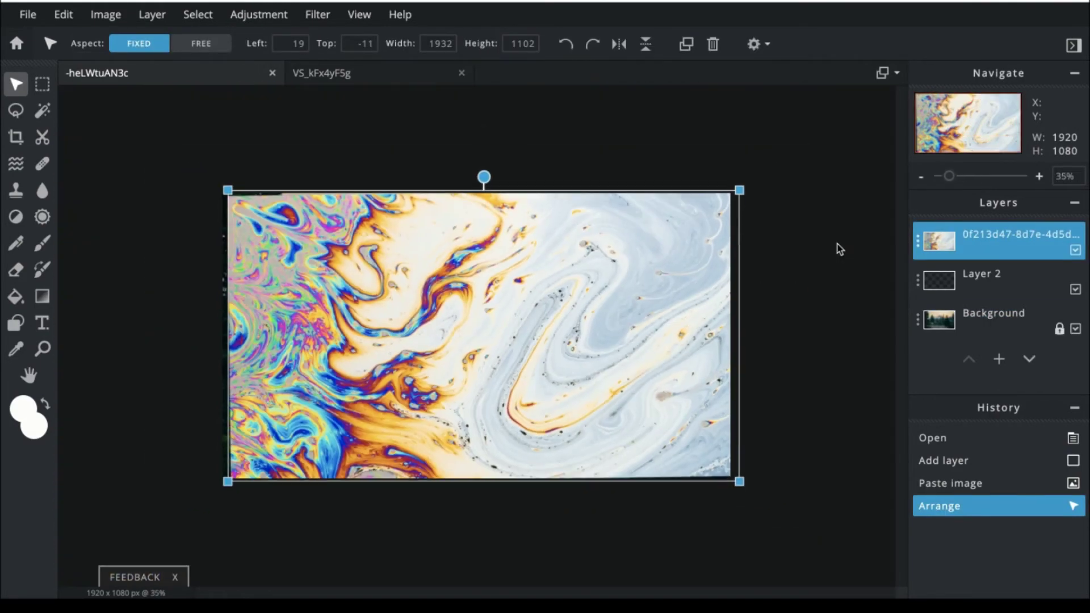
pyautogui.click(1039, 178)
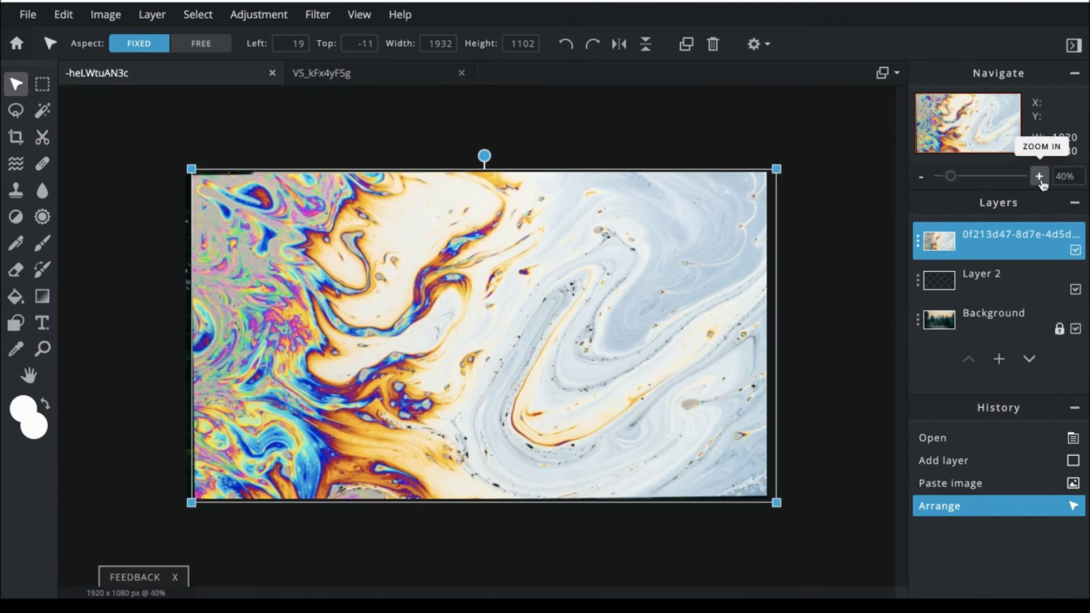
pyautogui.click(829, 350)
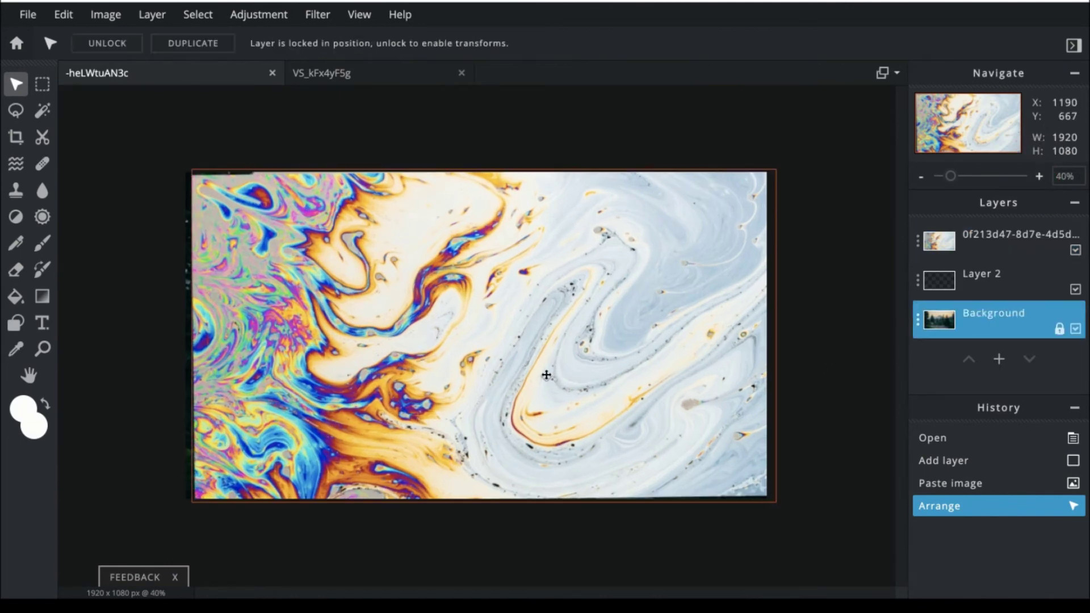
pyautogui.click(376, 327)
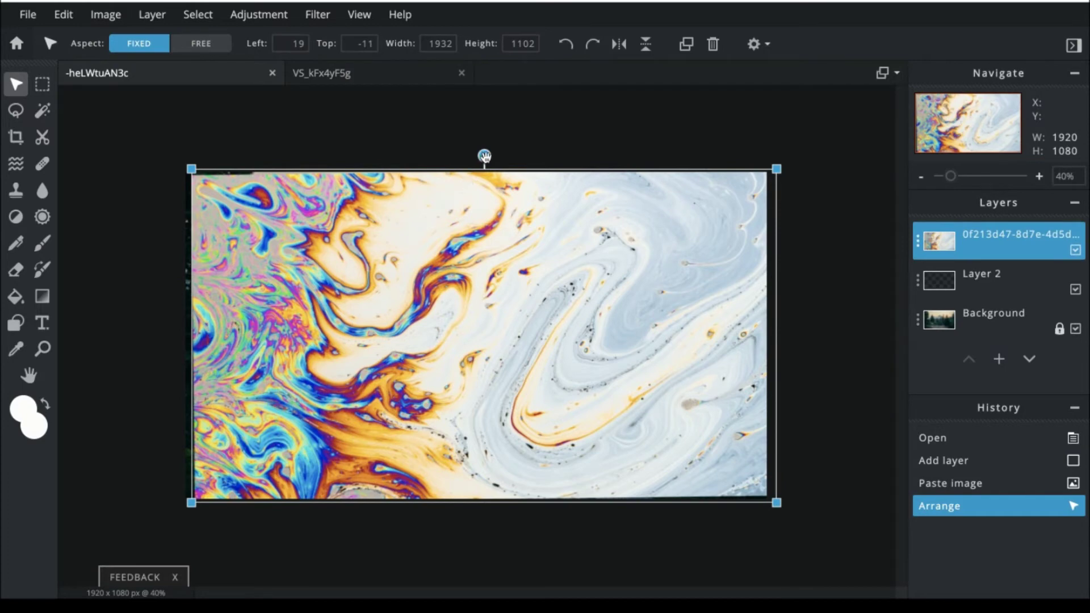
pyautogui.moveTo(191, 169); pyautogui.dragTo(181, 163)
pyautogui.click(881, 379)
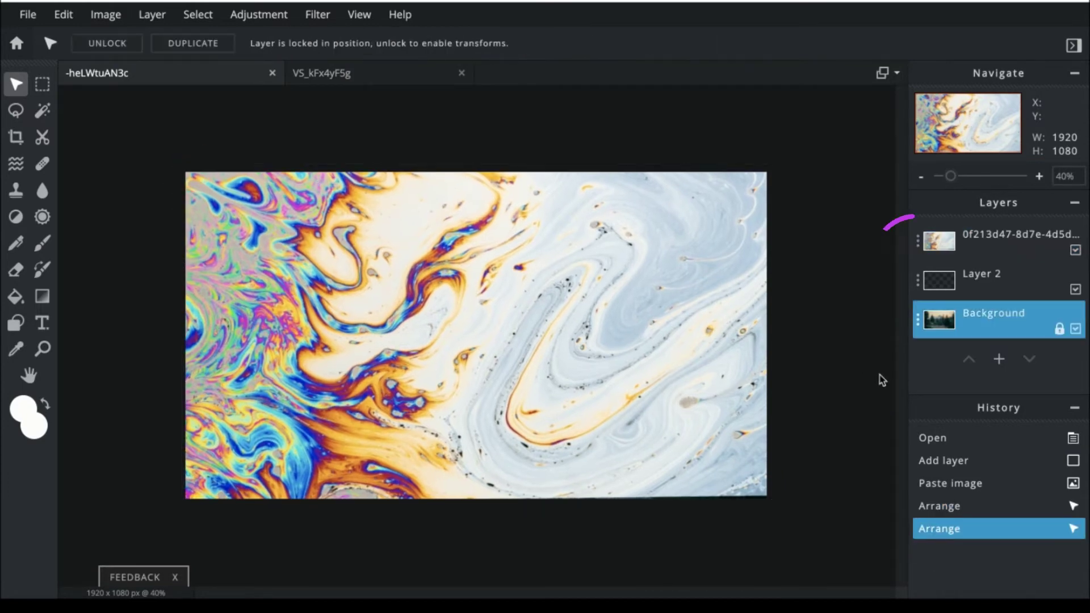
pyautogui.click(918, 245)
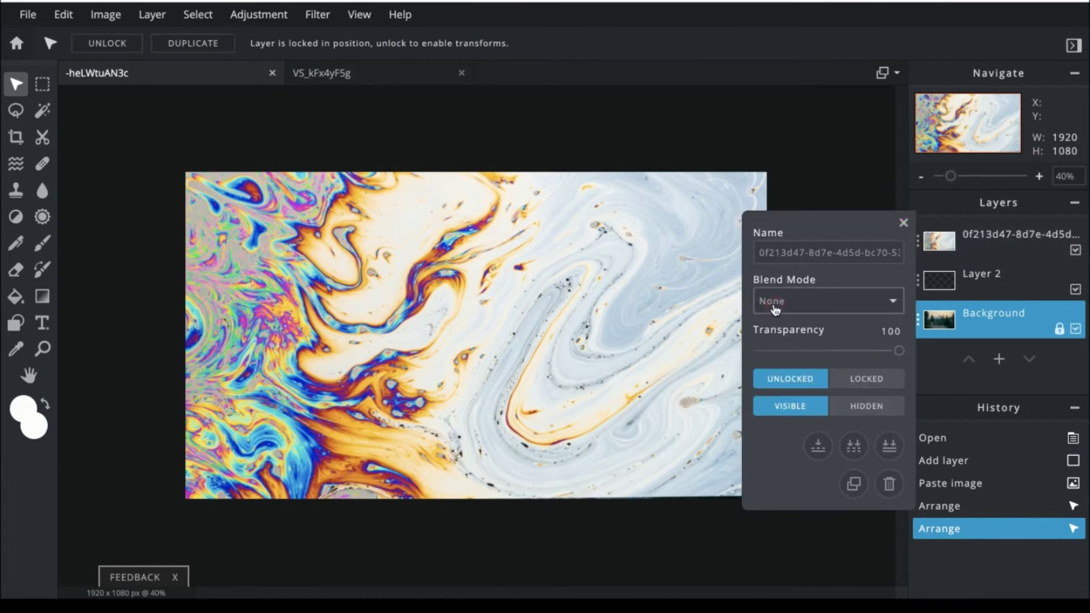
# Step: Set the marble layer's blend mode to Overlay and close its settings panel
pyautogui.click(775, 347)
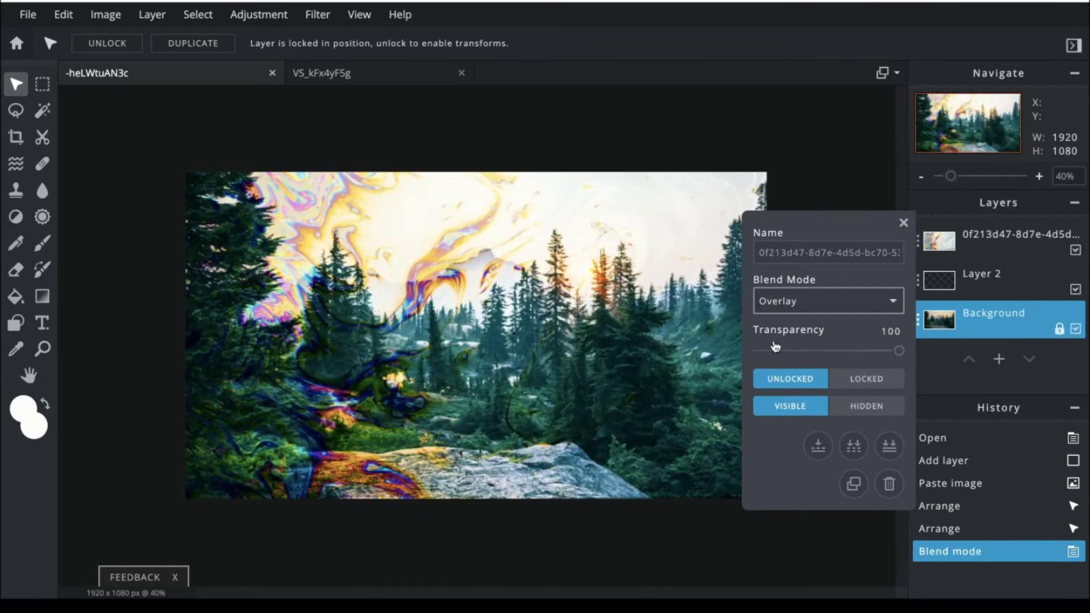
pyautogui.click(903, 222)
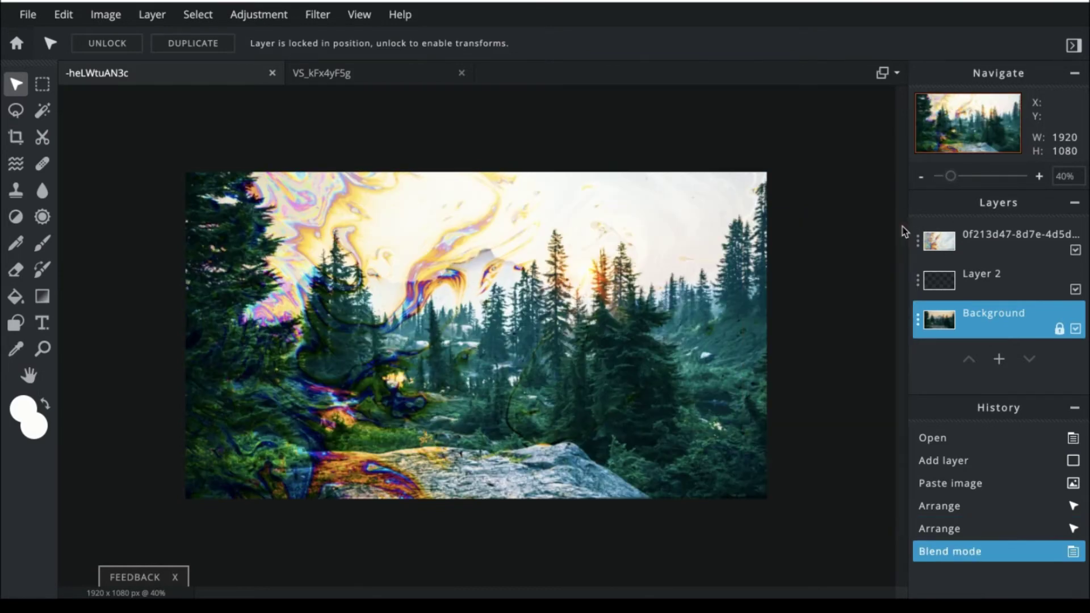
# Step: Find the starry galaxy bokeh texture in stock search and open it at Full HD
pyautogui.click(34, 20)
pyautogui.click(44, 103)
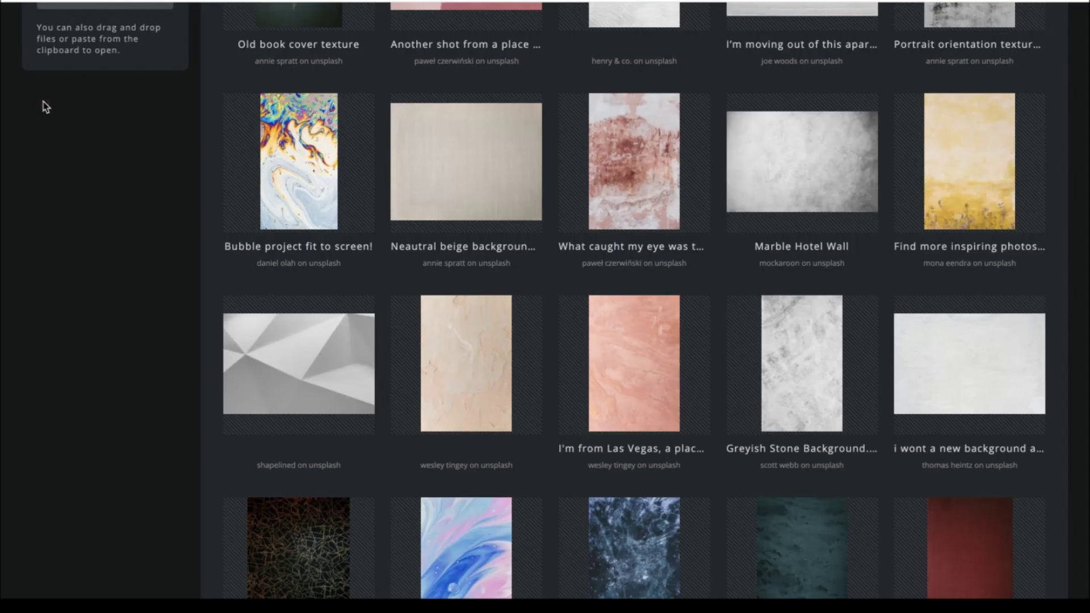
pyautogui.scroll(5, 593, 308)
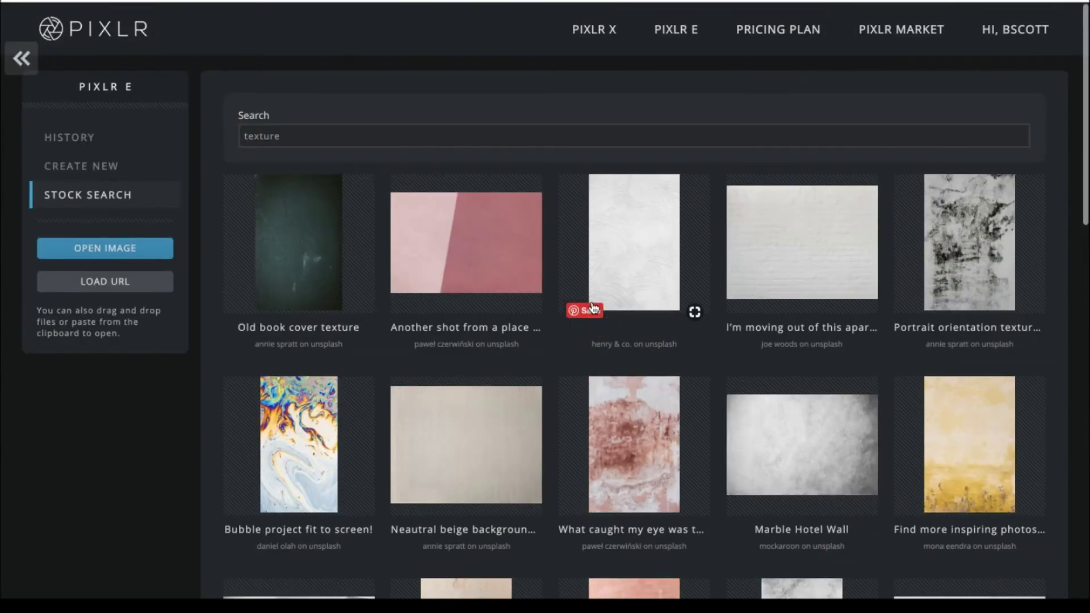
pyautogui.scroll(-7, 373, 342)
pyautogui.scroll(-10, 829, 176)
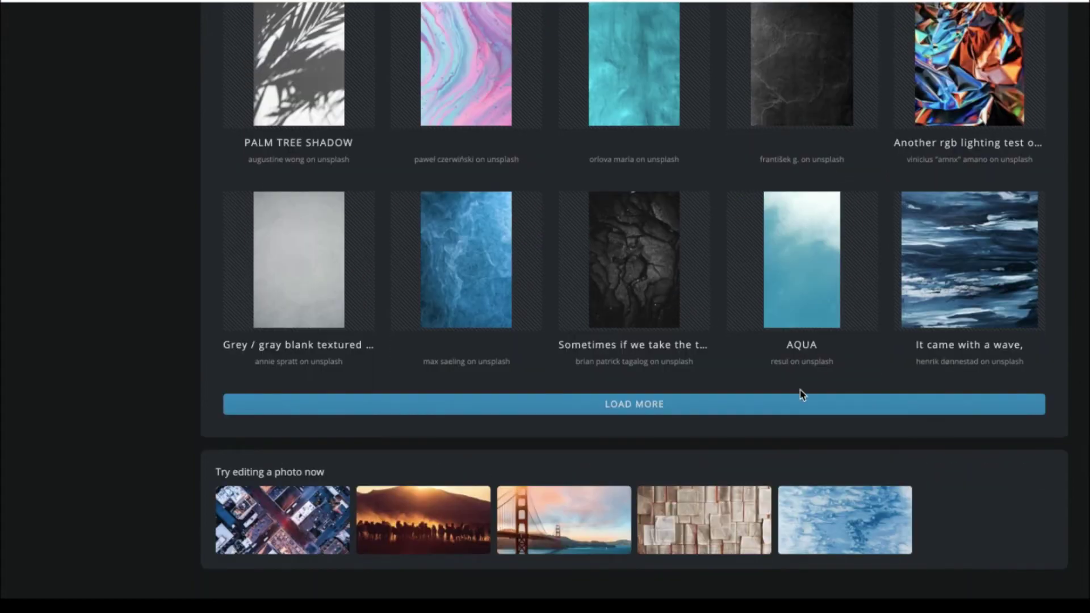
pyautogui.click(704, 412)
pyautogui.scroll(-5, 646, 326)
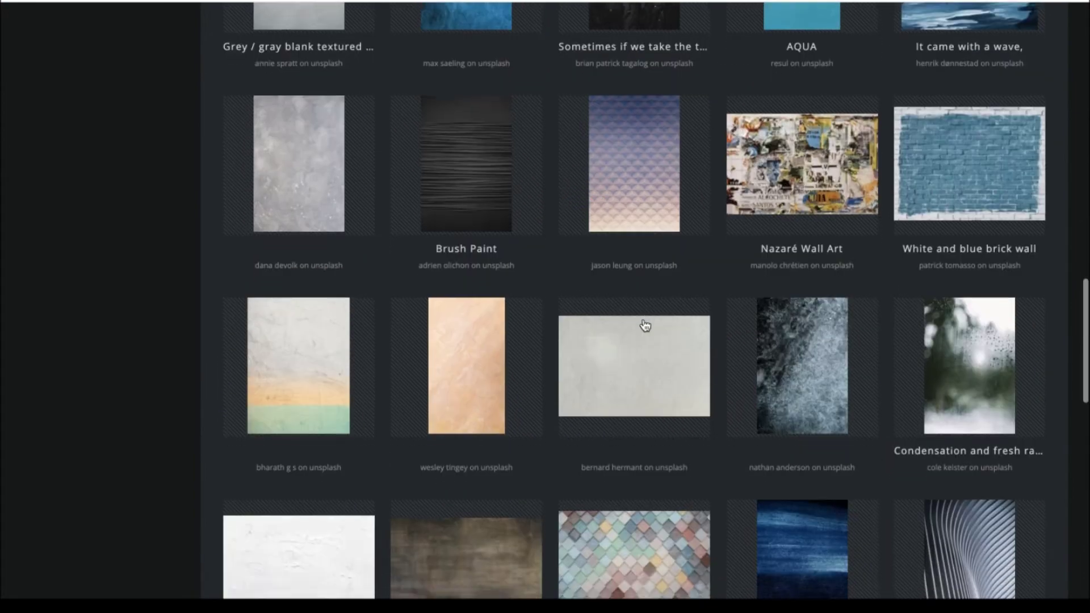
pyautogui.scroll(-7, 608, 242)
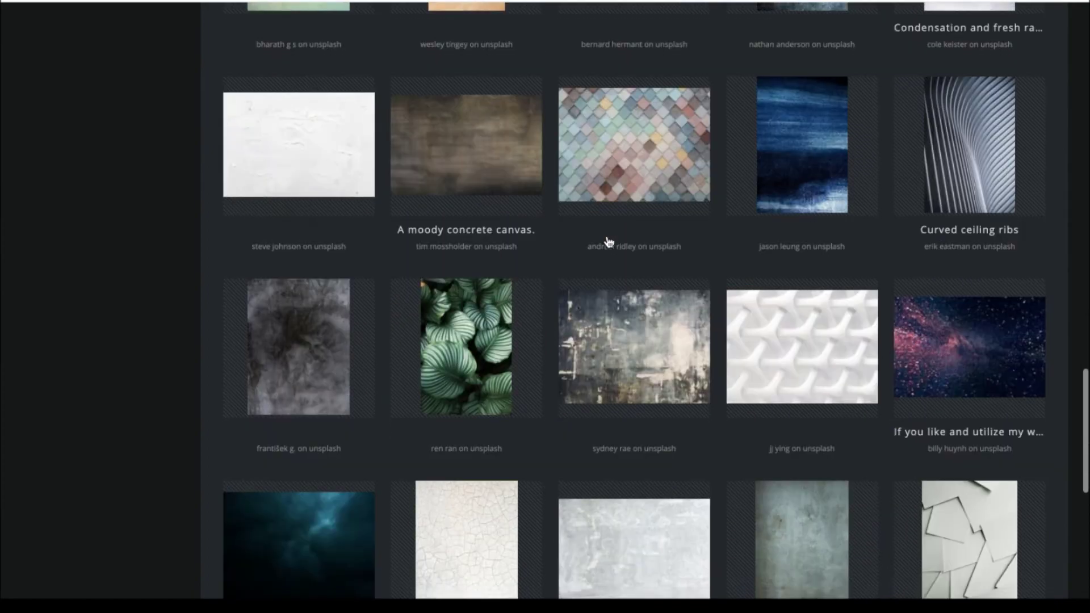
pyautogui.click(990, 325)
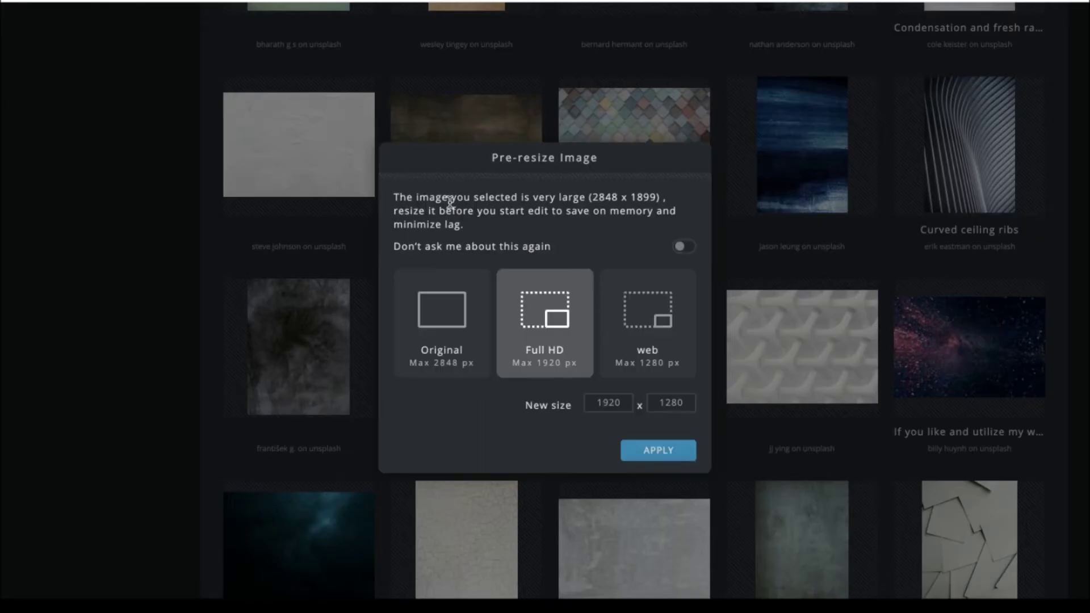
pyautogui.click(647, 452)
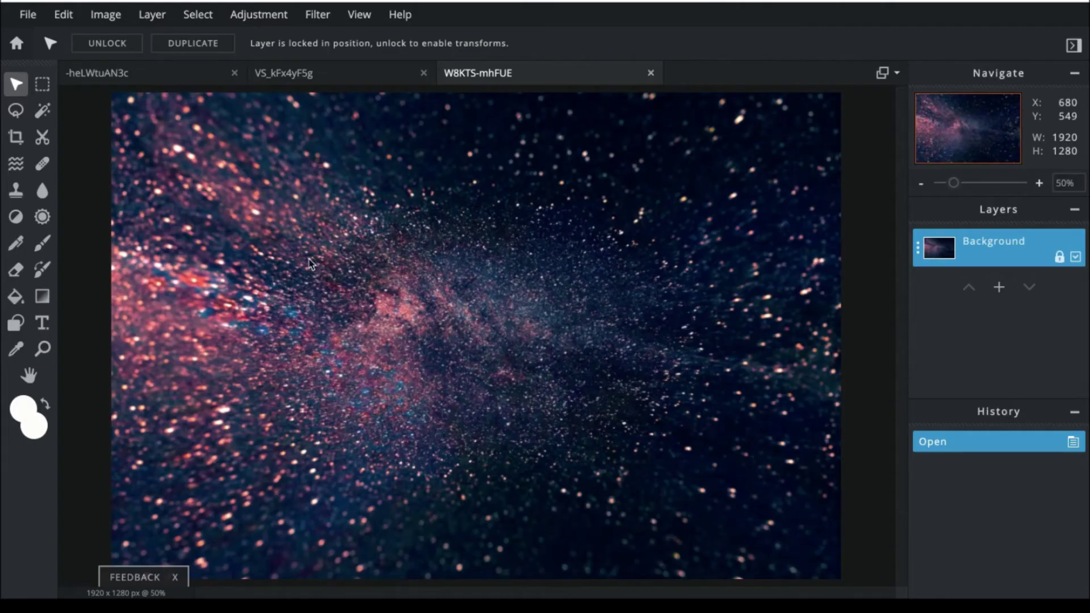
# Step: Copy the whole galaxy image and paste it as a new top layer in the forest photo
pyautogui.click(198, 15)
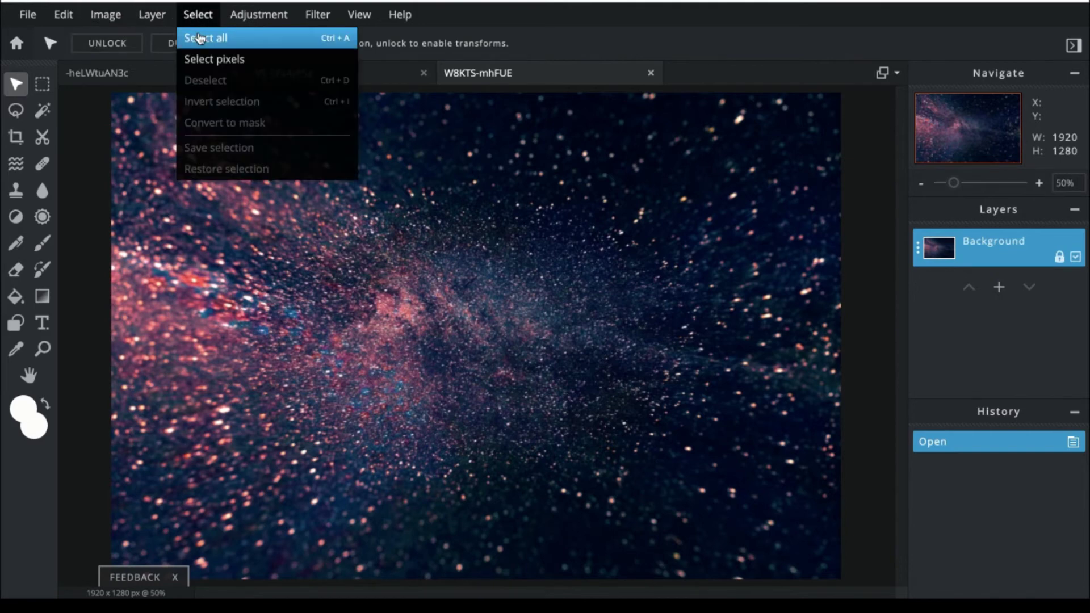
pyautogui.click(197, 36)
pyautogui.click(64, 15)
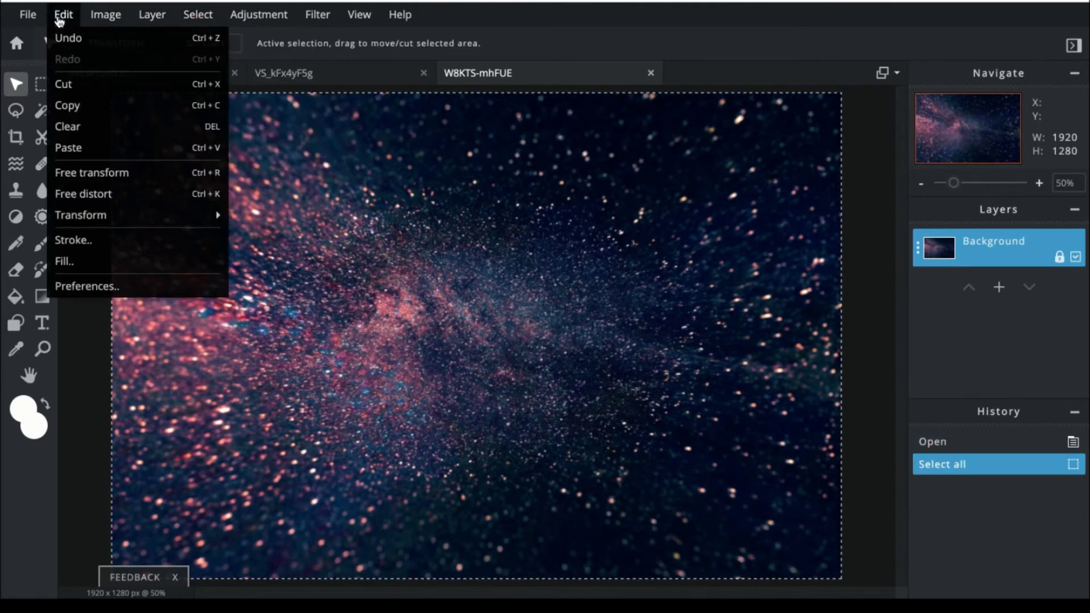
pyautogui.click(68, 105)
pyautogui.click(111, 75)
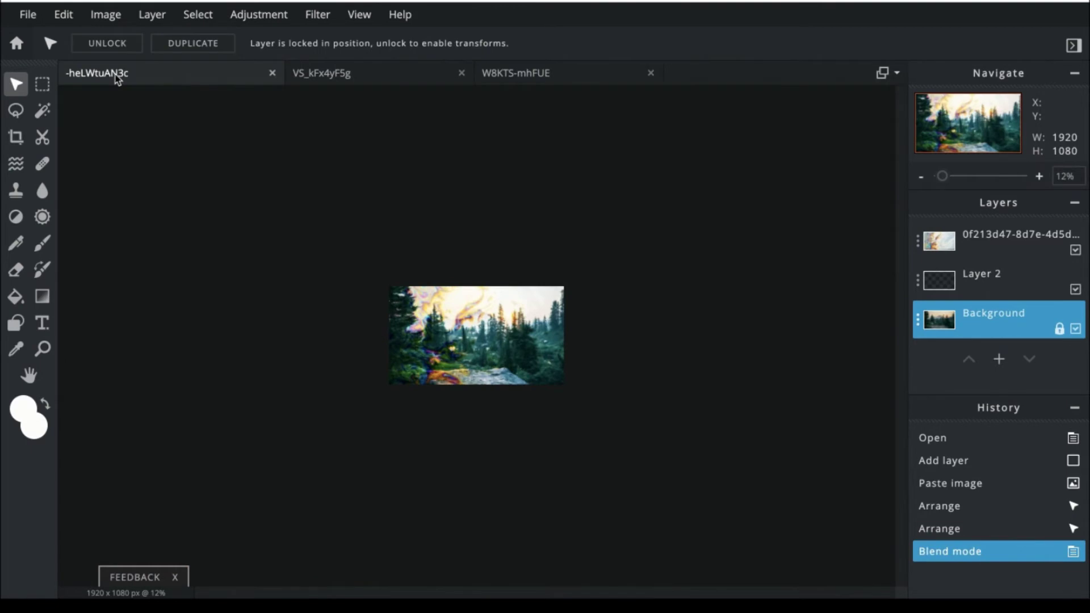
pyautogui.scroll(3, 594, 291)
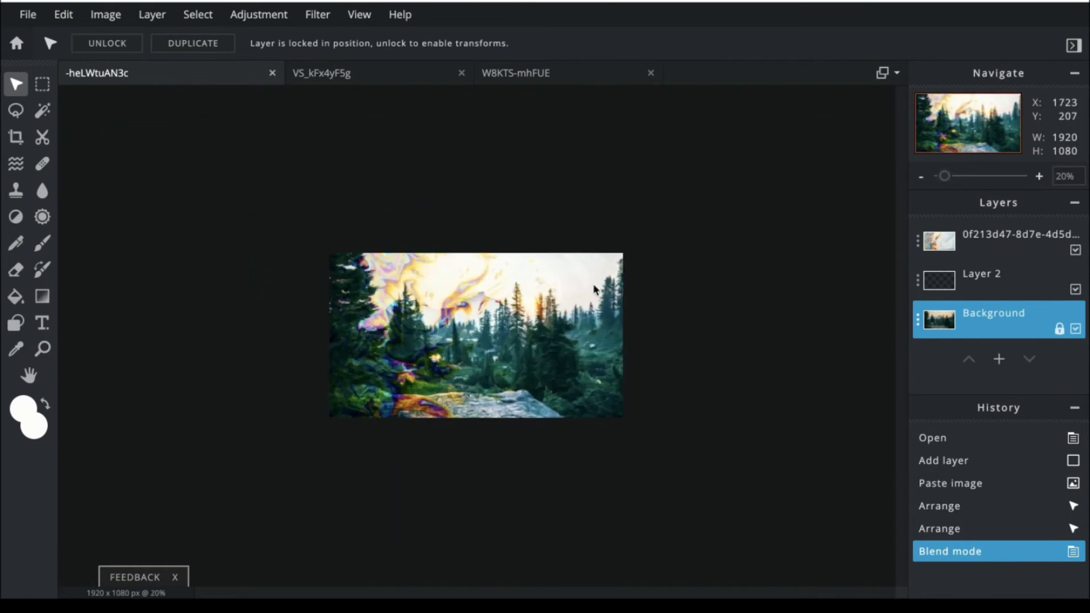
pyautogui.click(72, 16)
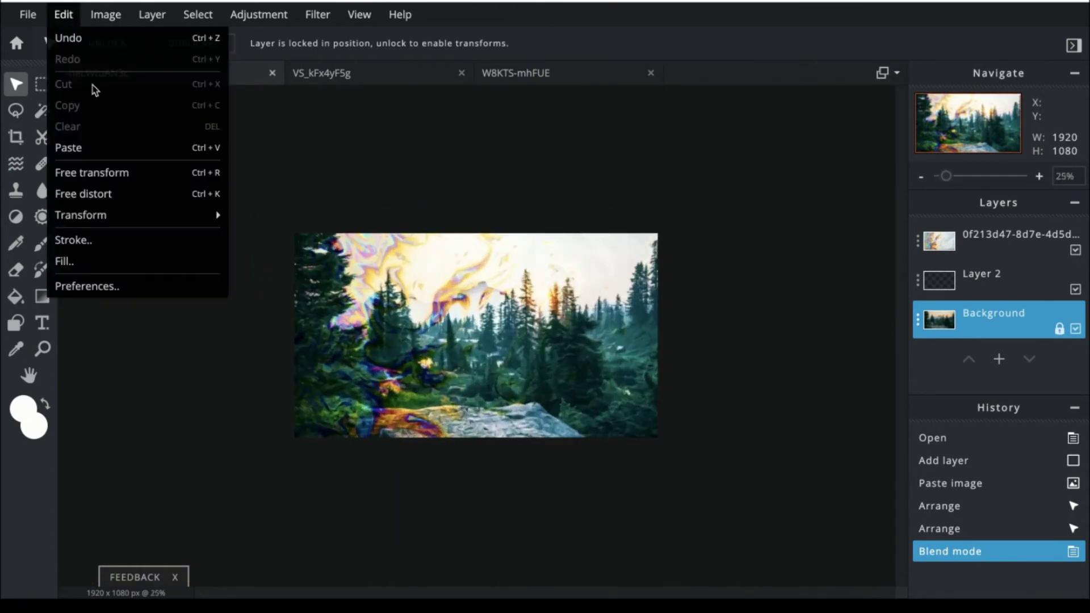
pyautogui.click(93, 148)
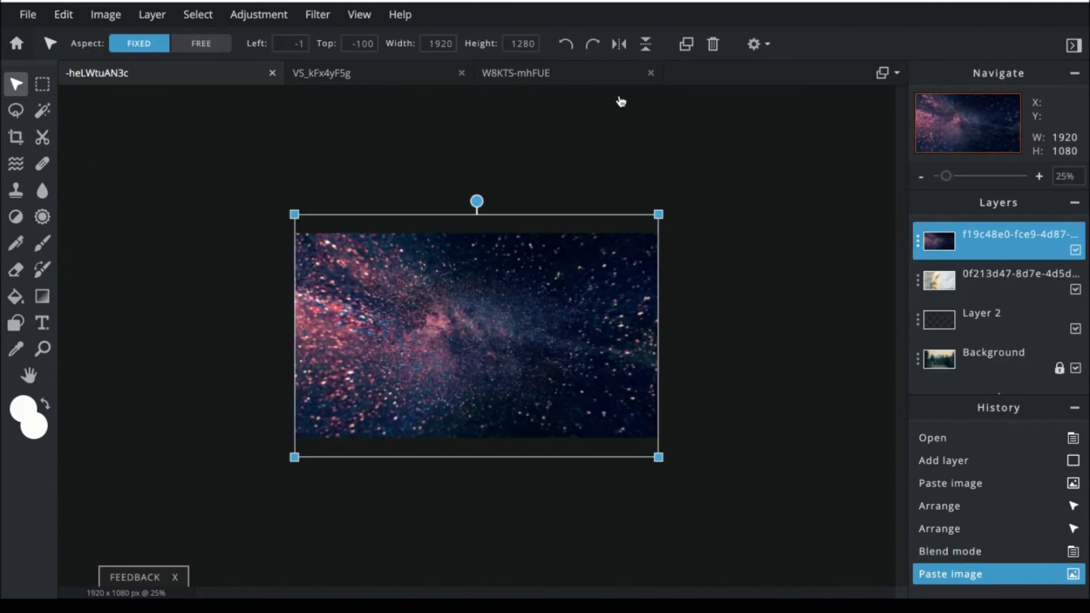
# Step: Try Overlay, Color-burn, Hard-light, Difference and Color on the starry layer, settling on Screen
pyautogui.click(918, 241)
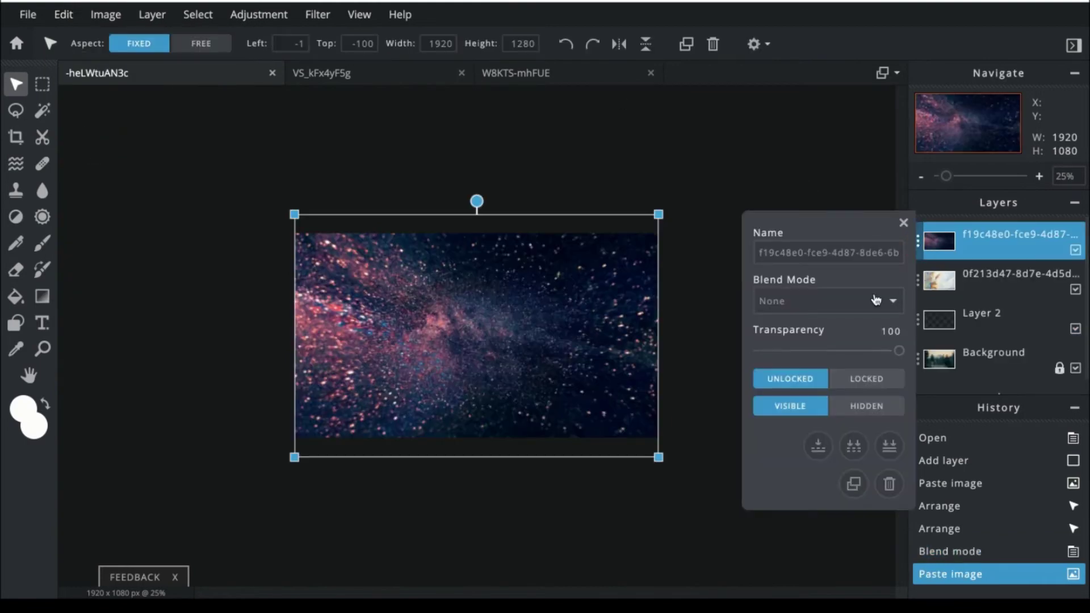
pyautogui.click(842, 346)
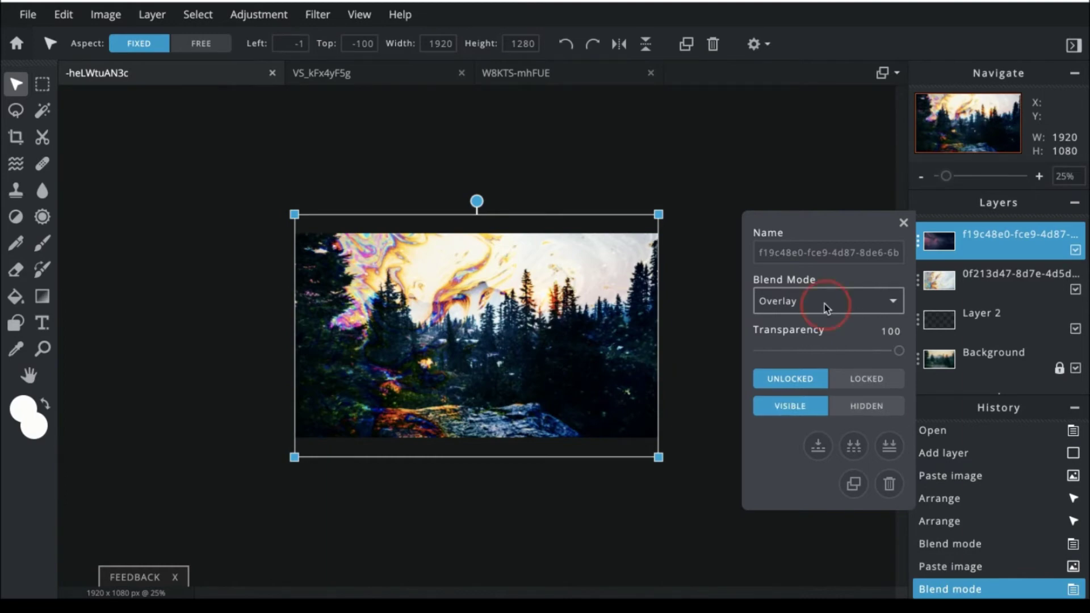
pyautogui.click(814, 356)
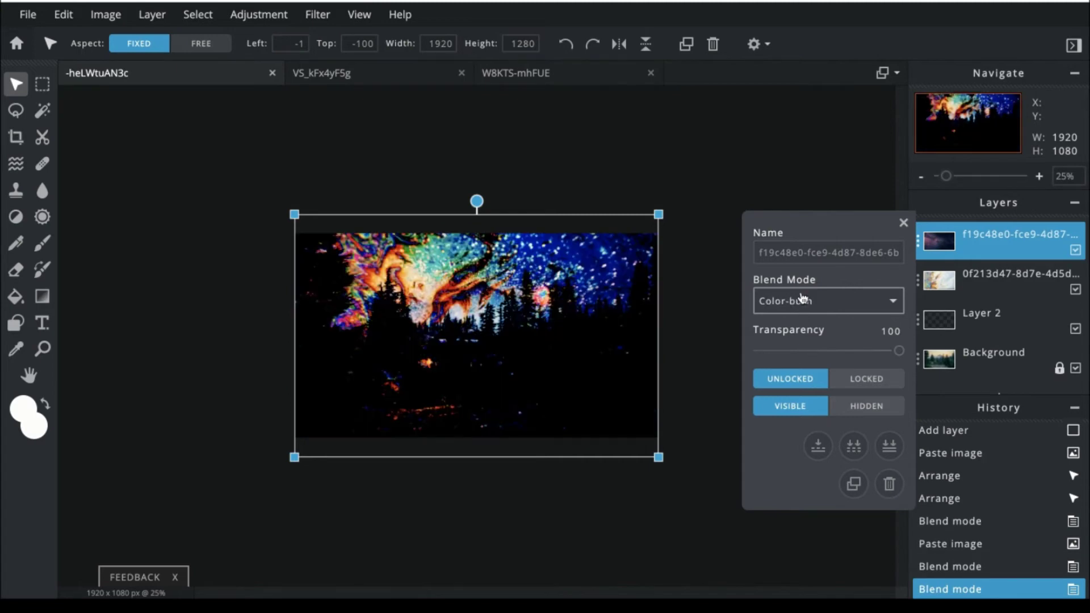
pyautogui.press('Down')
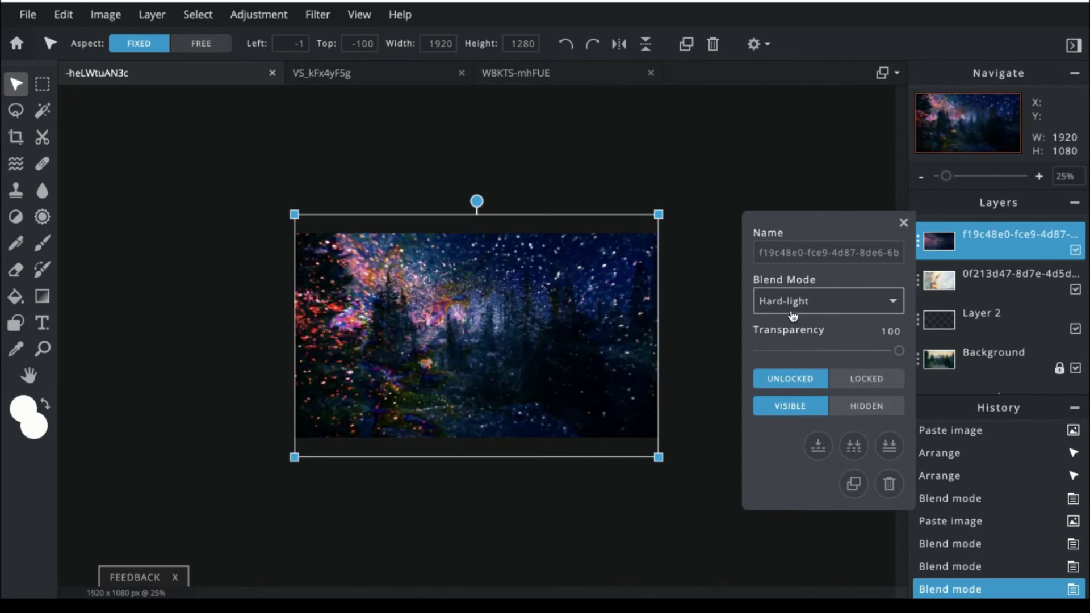
pyautogui.press('Down')
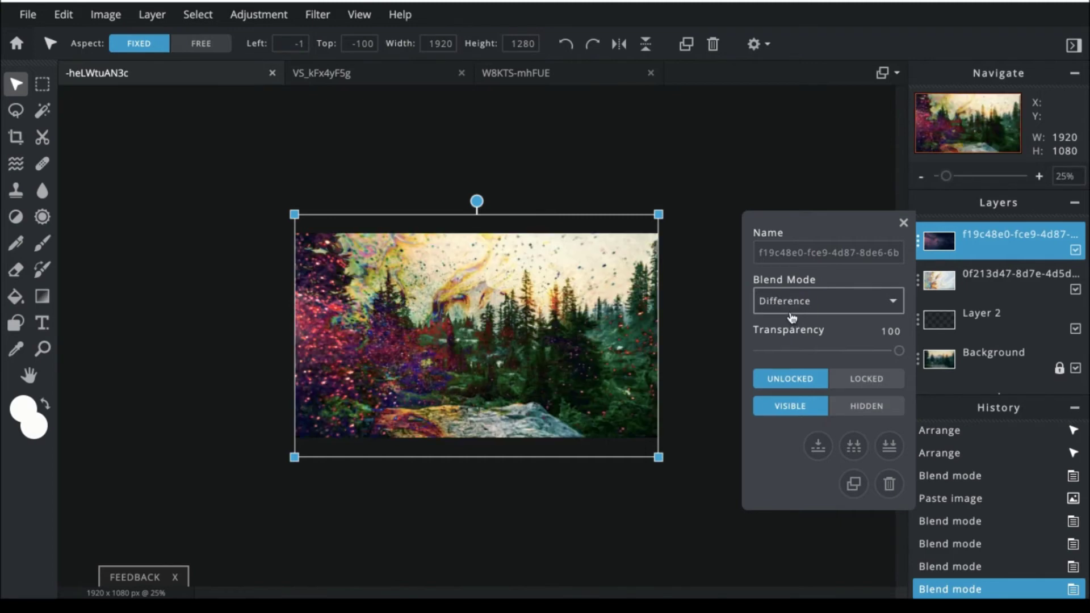
pyautogui.press('Down')
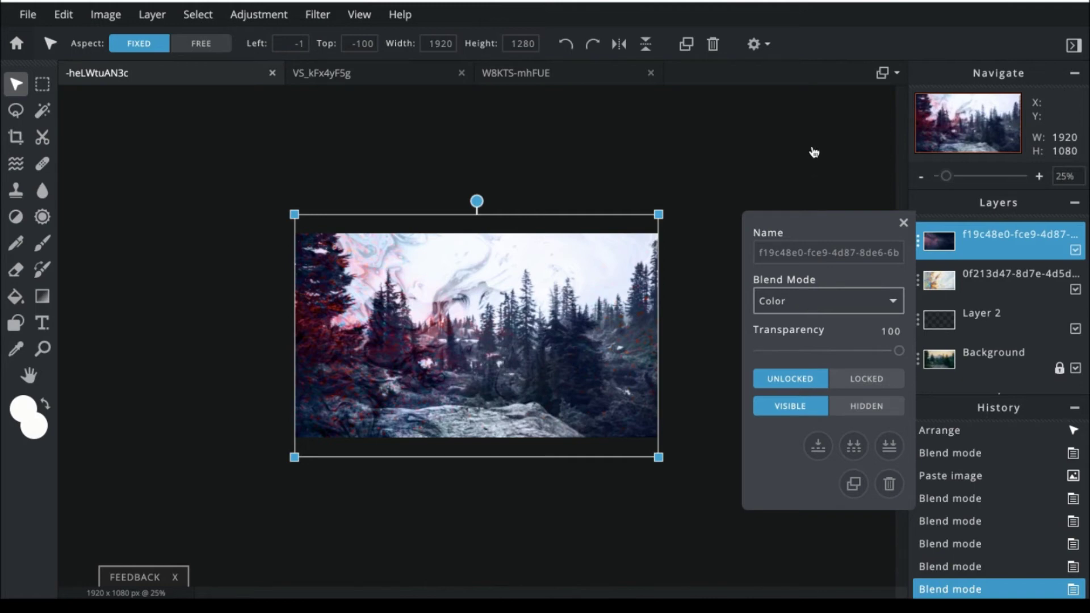
pyautogui.press('Down')
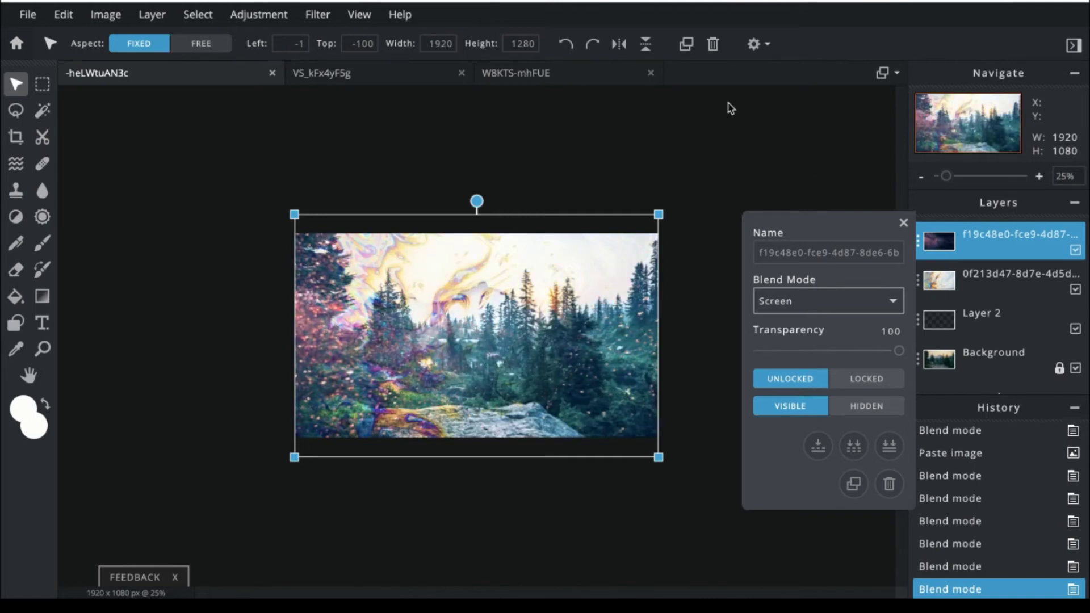
pyautogui.click(993, 283)
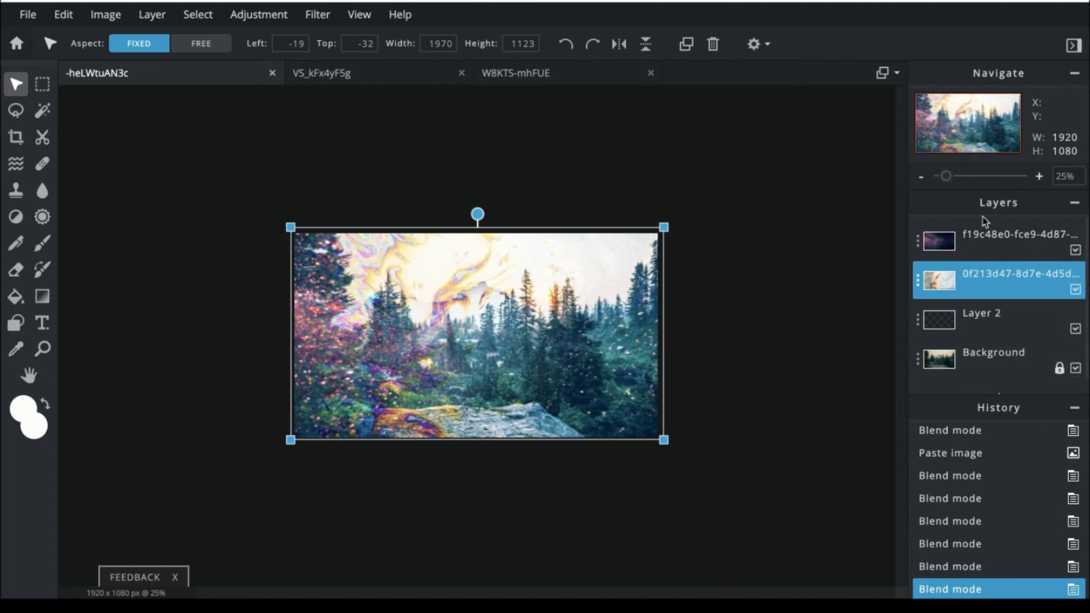
# Step: Zoom to 50%, hide the marbled texture layer, and keep the stars layer in Screen blending
pyautogui.click(1039, 177)
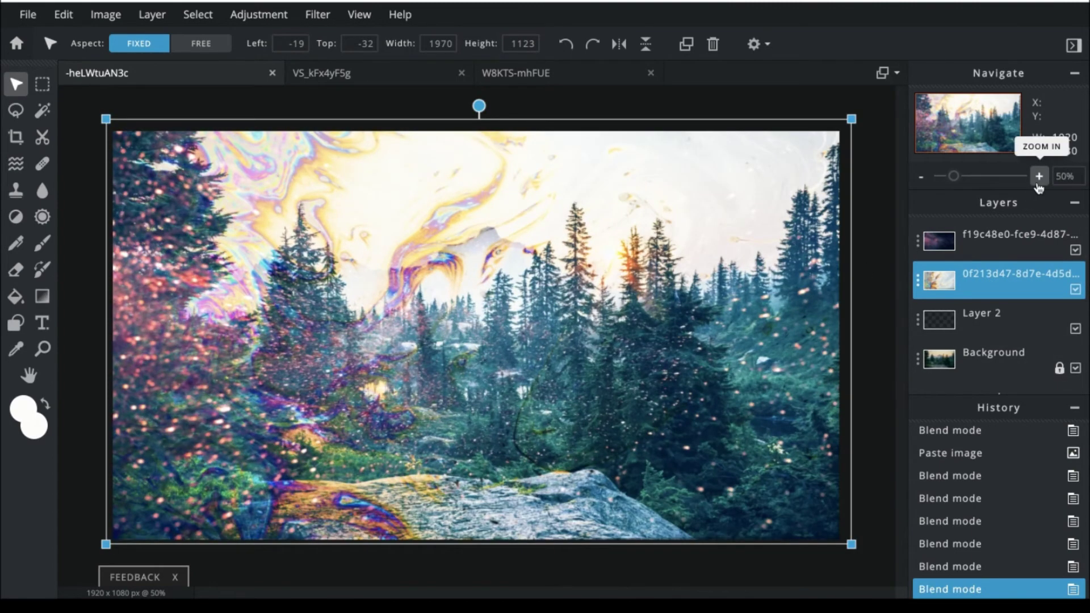
pyautogui.click(1075, 290)
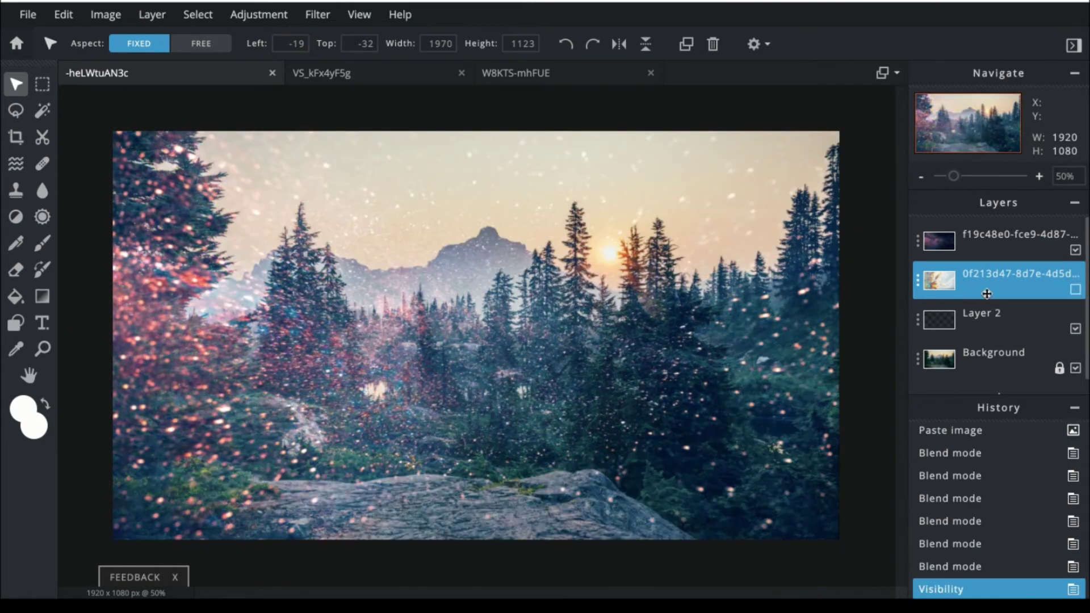
pyautogui.click(918, 242)
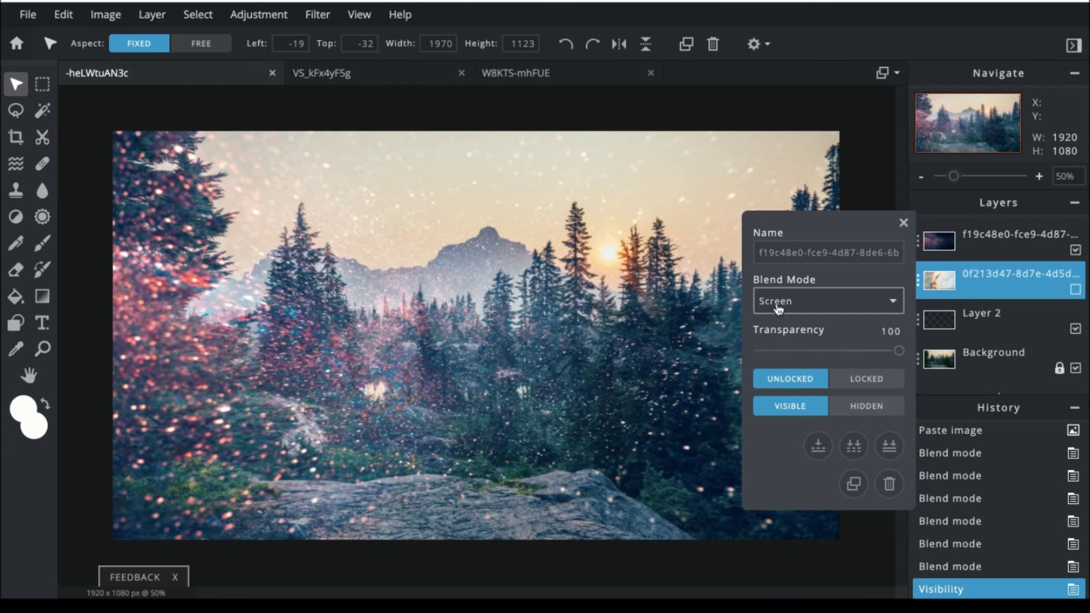
pyautogui.scroll(1, 776, 298)
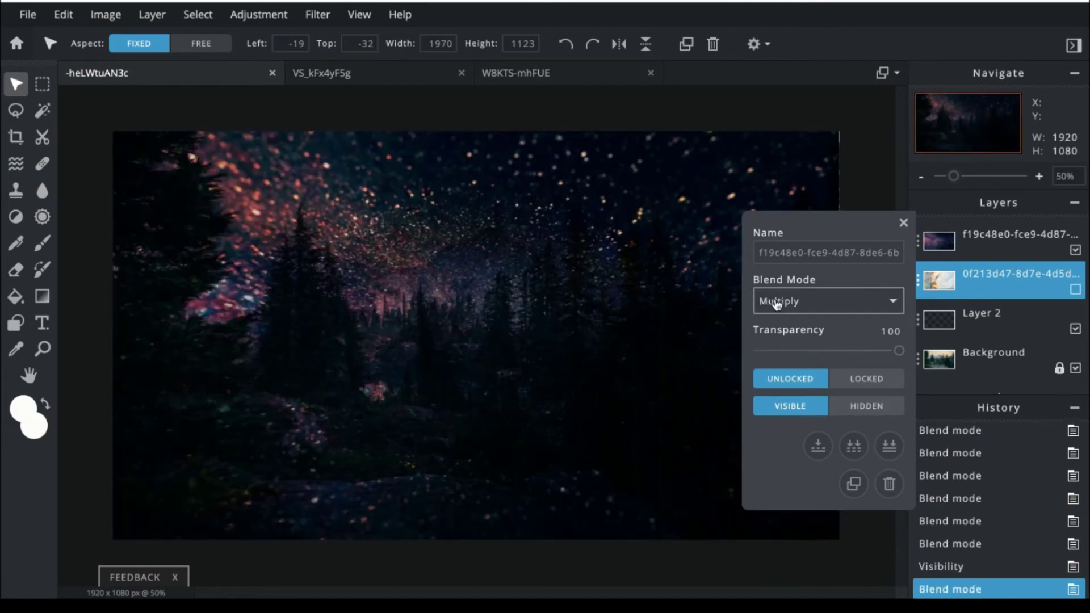
pyautogui.scroll(-1, 769, 314)
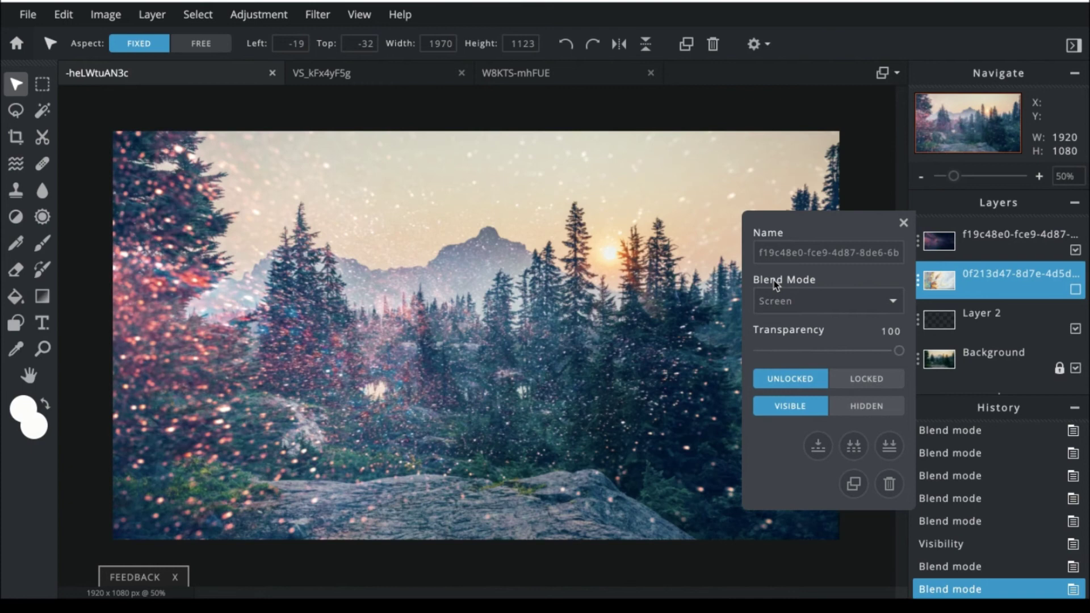
pyautogui.click(903, 222)
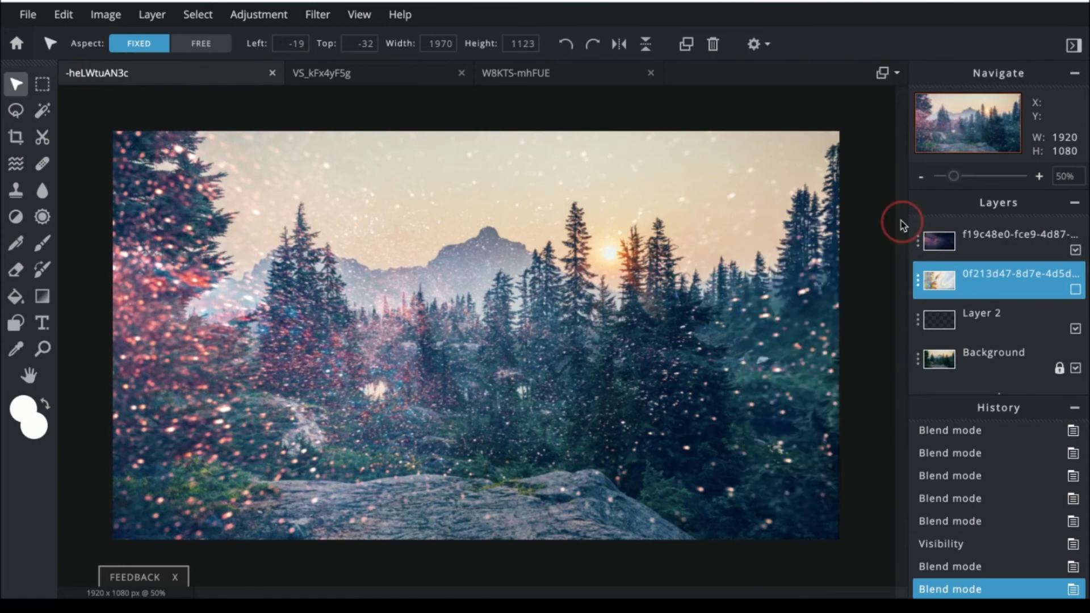
# Step: Select the top starry layer and open Layer > Add element layer on the Overlay category
pyautogui.click(968, 244)
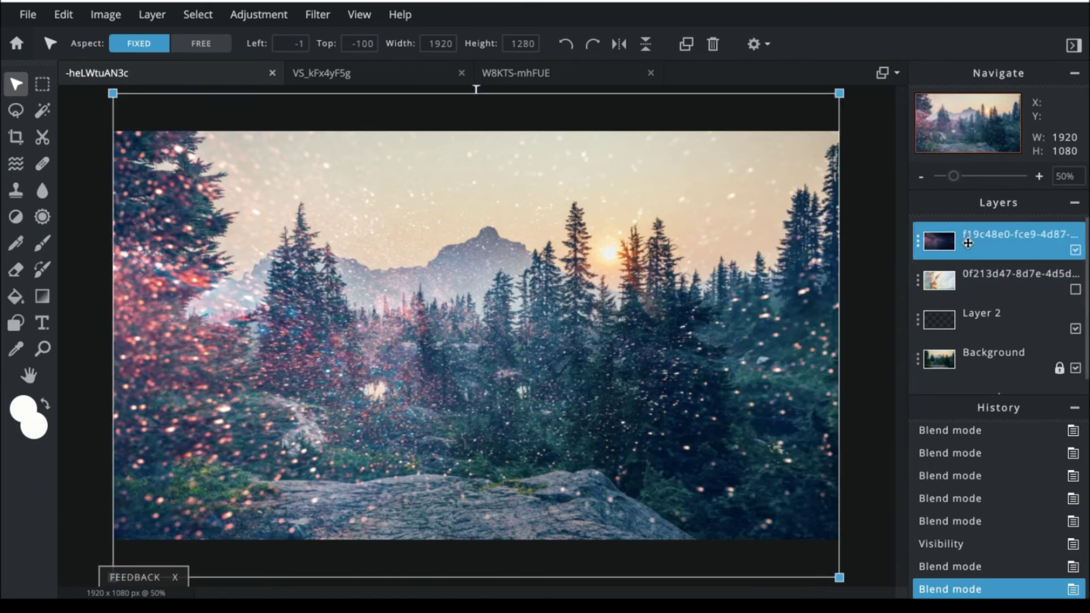
pyautogui.click(153, 17)
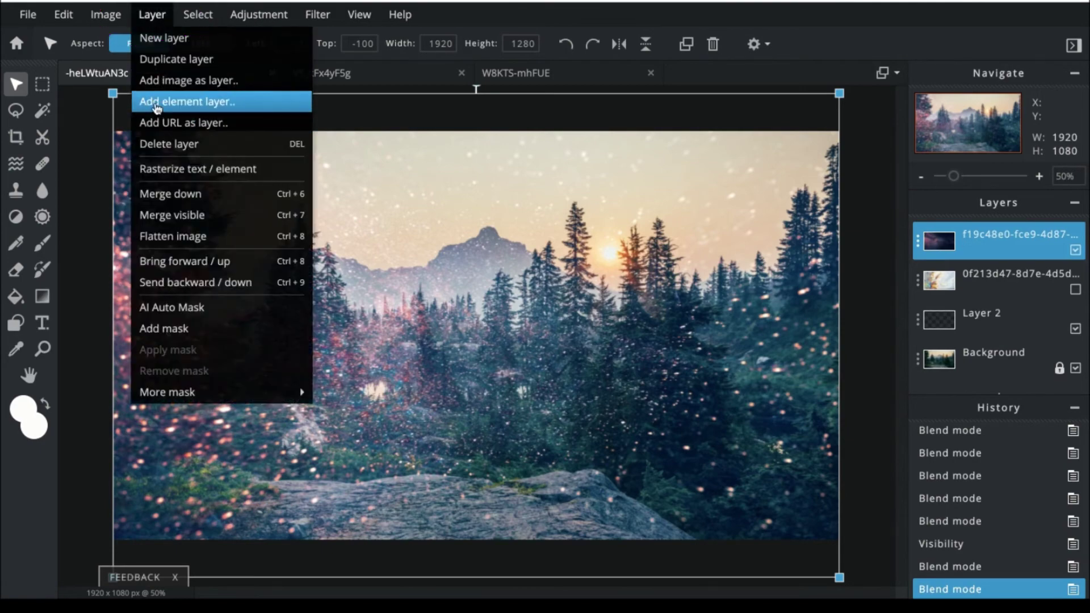
pyautogui.click(157, 105)
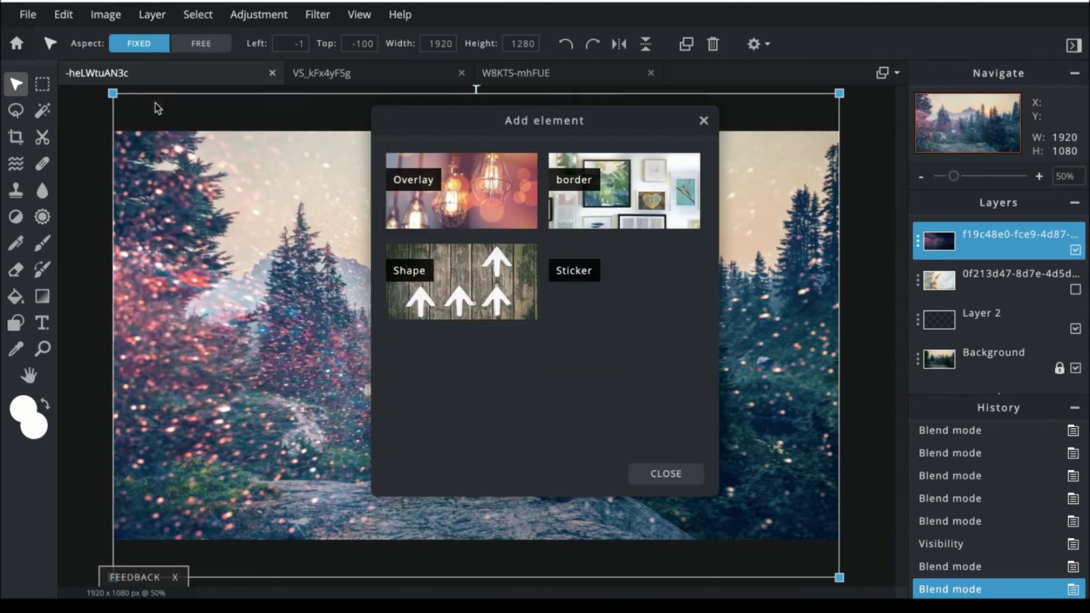
pyautogui.click(482, 196)
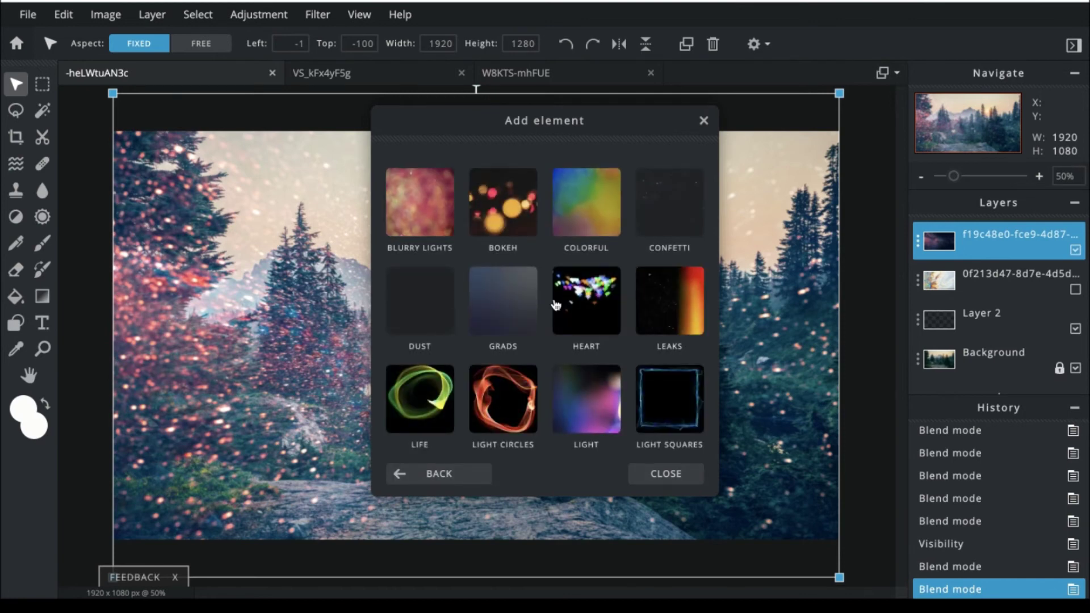
# Step: Browse the Colorful overlays, then the Light overlays
pyautogui.click(567, 210)
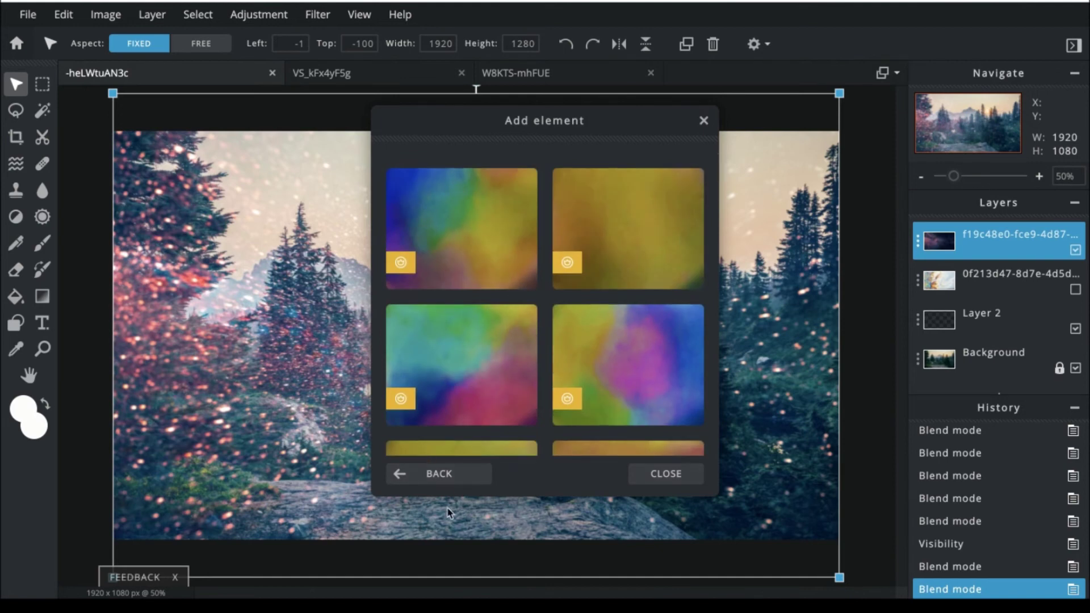
pyautogui.click(445, 483)
pyautogui.scroll(-1, 548, 380)
pyautogui.click(596, 335)
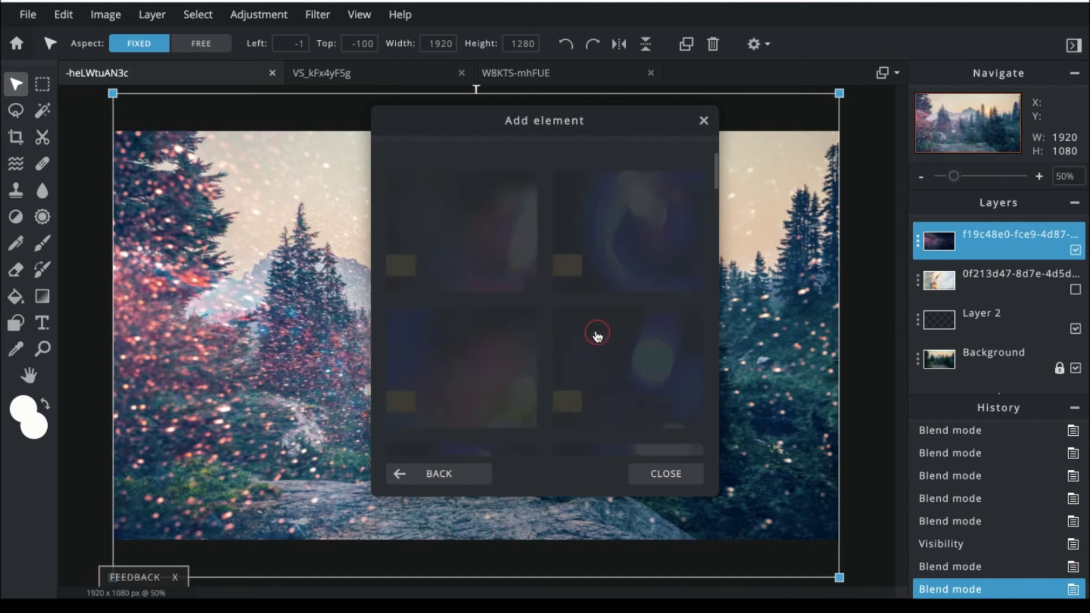
# Step: Add the magenta gradient from the GRADS overlays over the forest photo
pyautogui.click(479, 472)
pyautogui.scroll(-1, 476, 375)
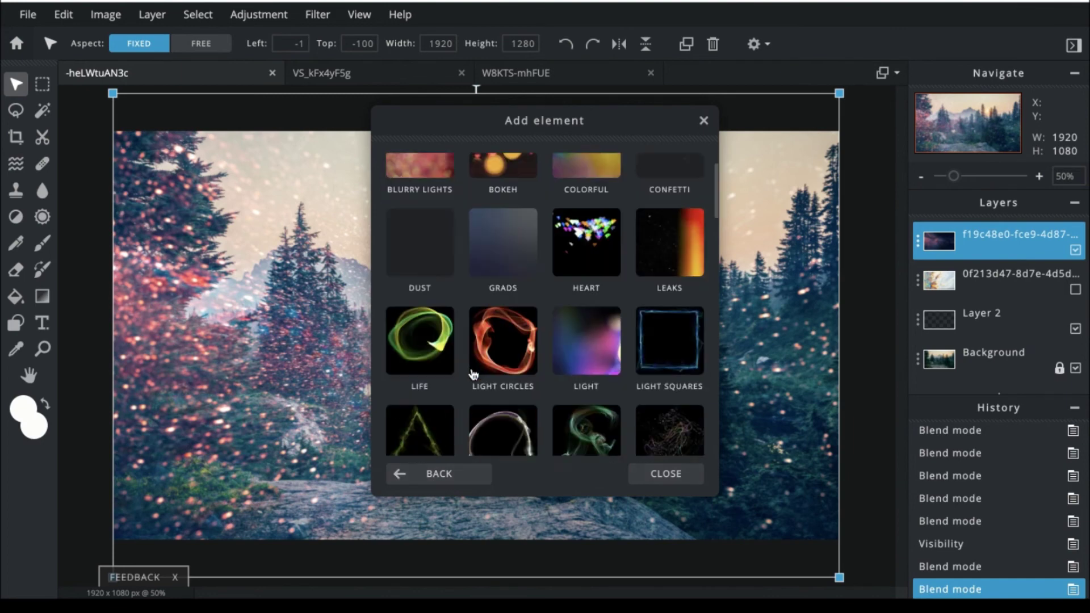
pyautogui.click(528, 245)
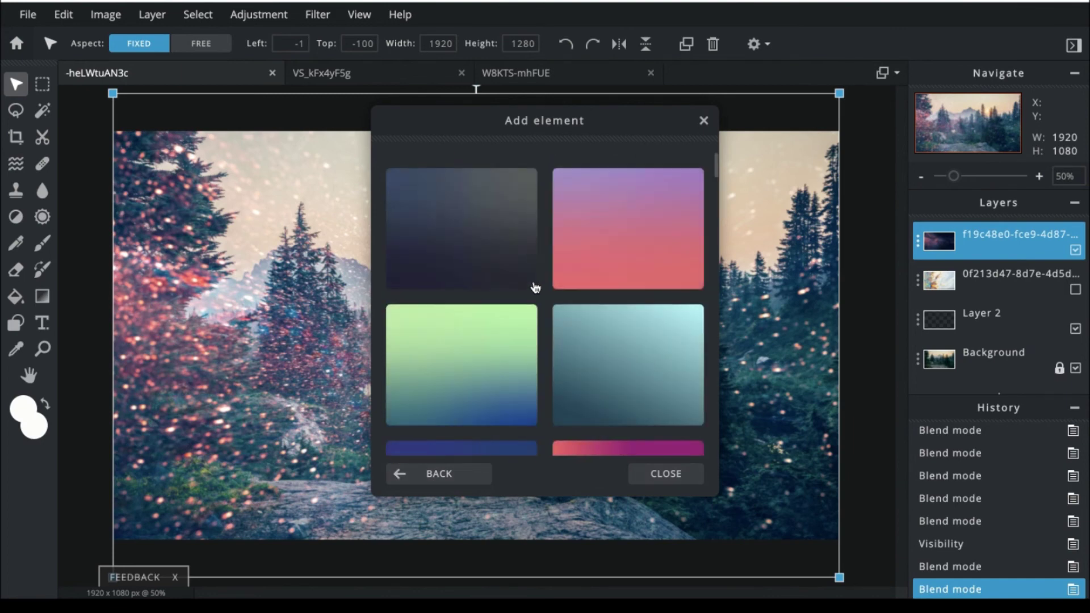
pyautogui.scroll(-1, 624, 190)
pyautogui.click(625, 191)
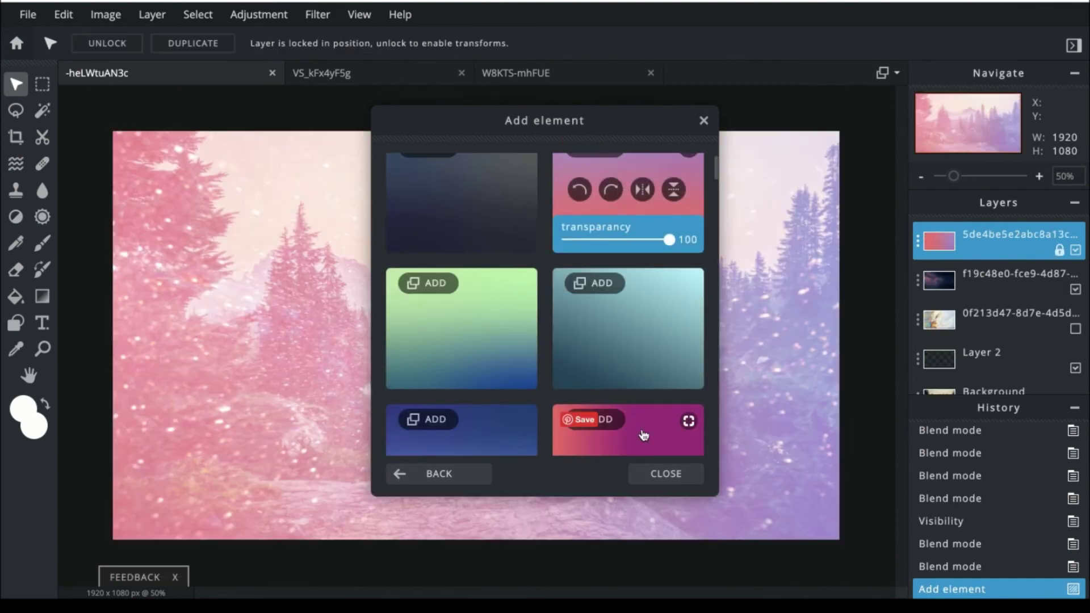
pyautogui.click(644, 430)
# Step: Move the element window off the image and lower the gradient's transparency to about 52
pyautogui.scroll(-4, 613, 317)
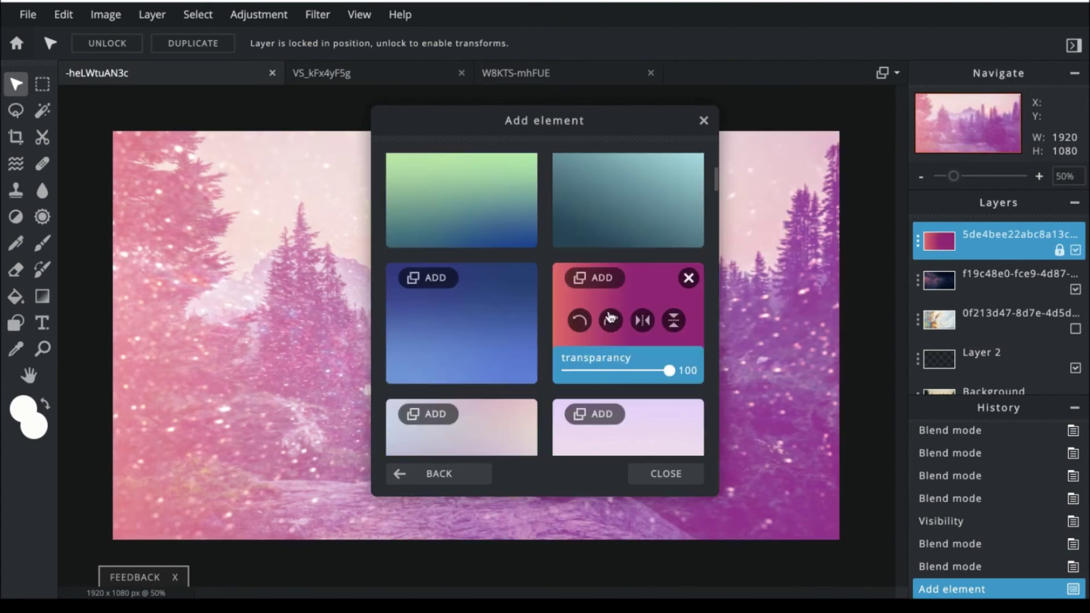
pyautogui.moveTo(588, 136); pyautogui.dragTo(826, 153)
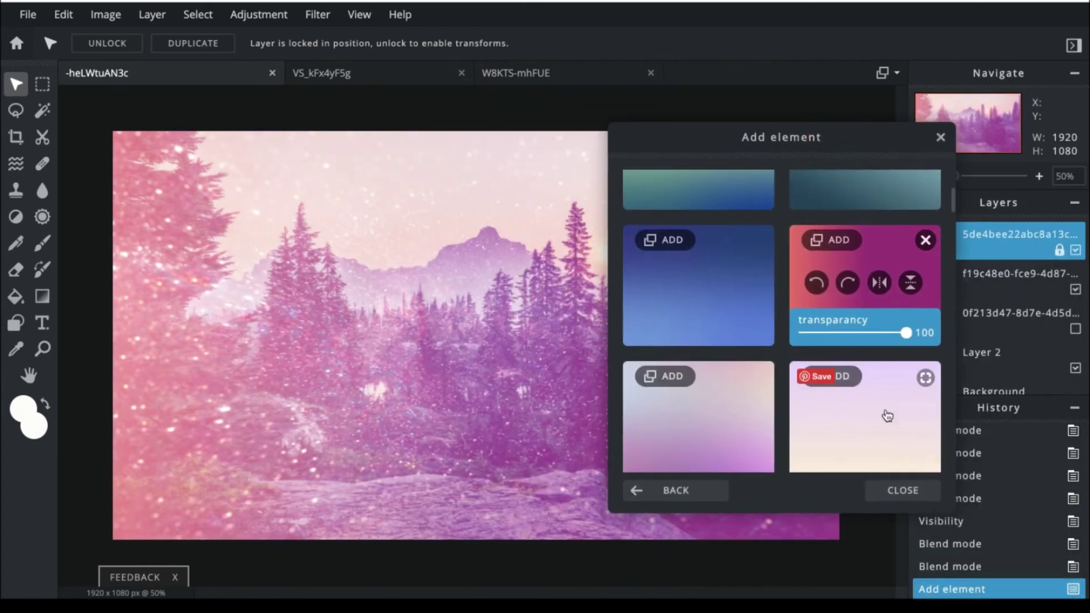
pyautogui.moveTo(906, 335); pyautogui.dragTo(858, 337)
pyautogui.scroll(-5, 750, 244)
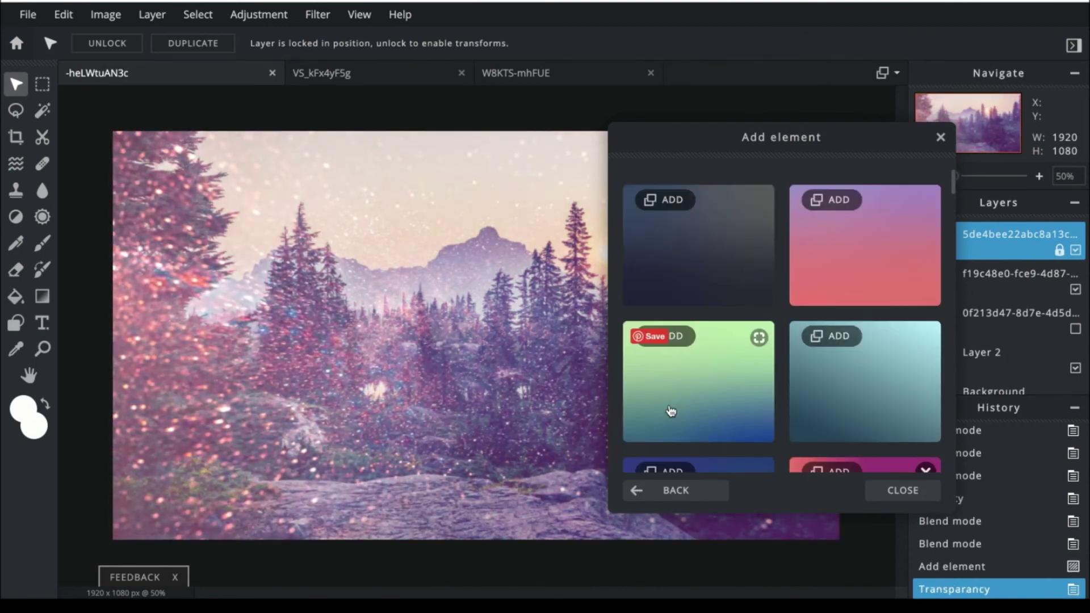
# Step: Look through the Blurry Lights overlays, then switch to the Bokeh category
pyautogui.click(680, 495)
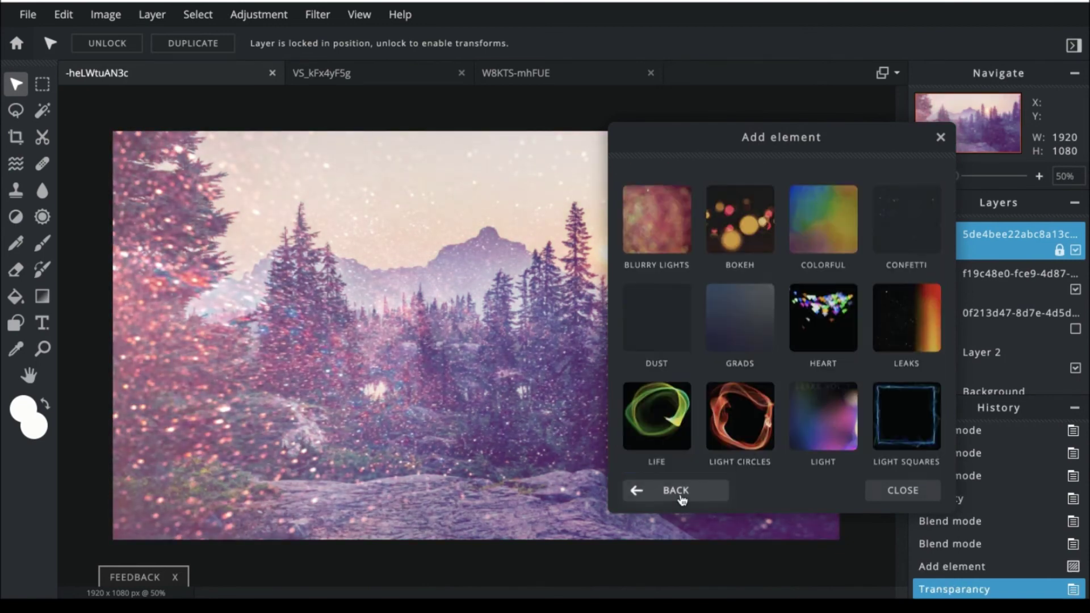
pyautogui.click(668, 249)
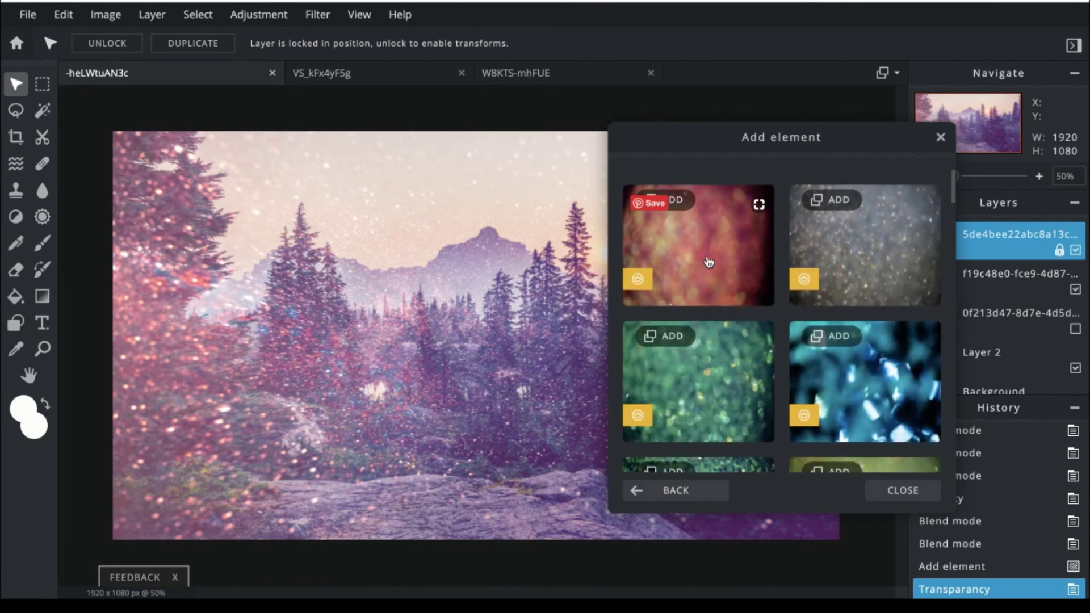
pyautogui.click(694, 494)
pyautogui.click(751, 245)
pyautogui.scroll(-3, 755, 352)
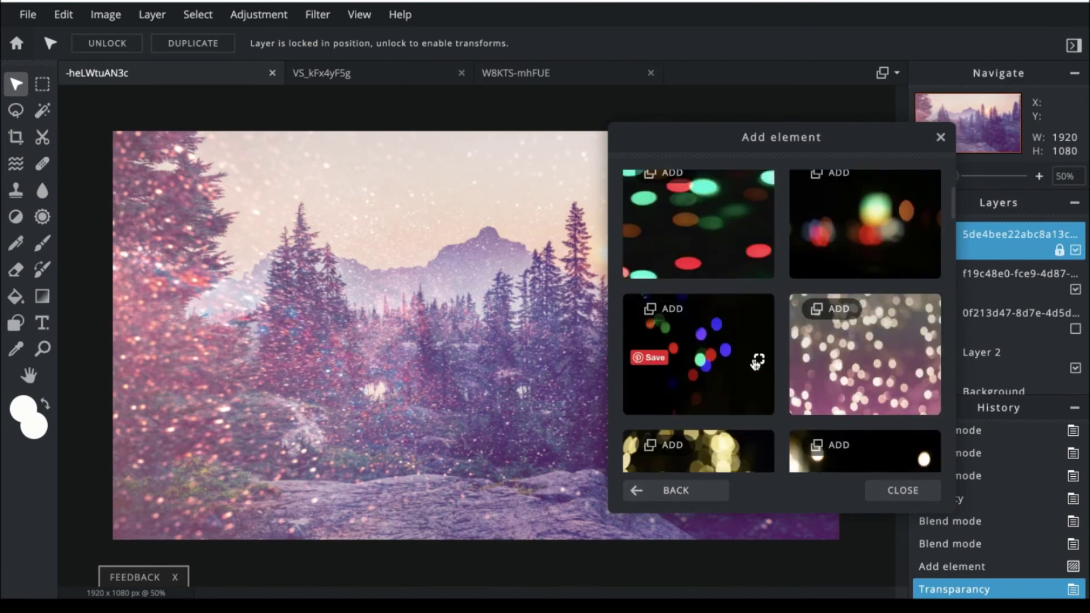
# Step: Add a bokeh overlay at transparency 46, then replace it with the large yellow bokeh
pyautogui.click(848, 356)
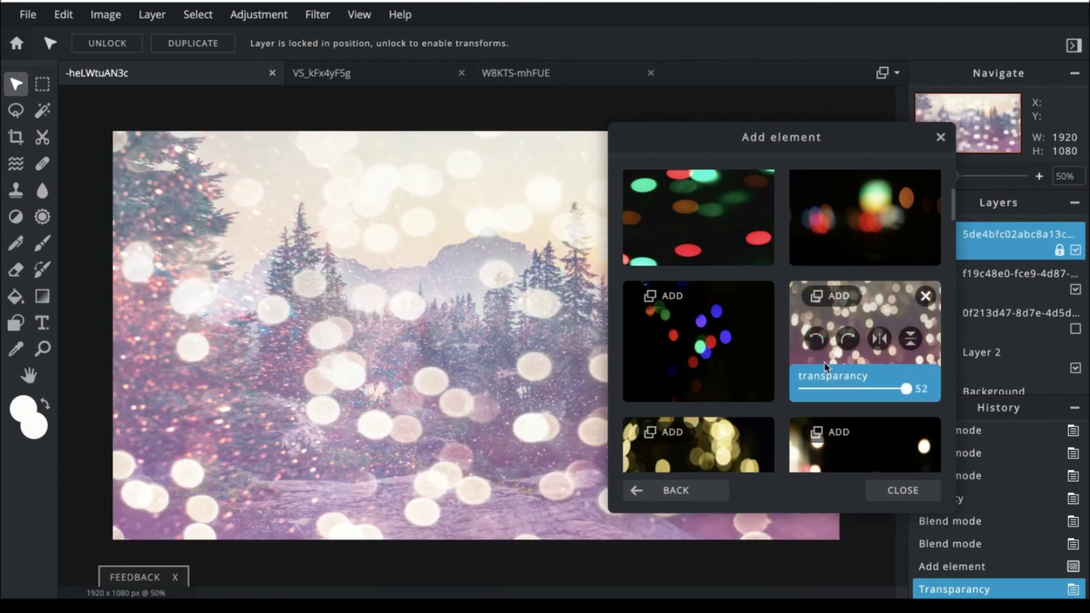
pyautogui.moveTo(881, 403); pyautogui.dragTo(834, 401)
pyautogui.scroll(-5, 806, 432)
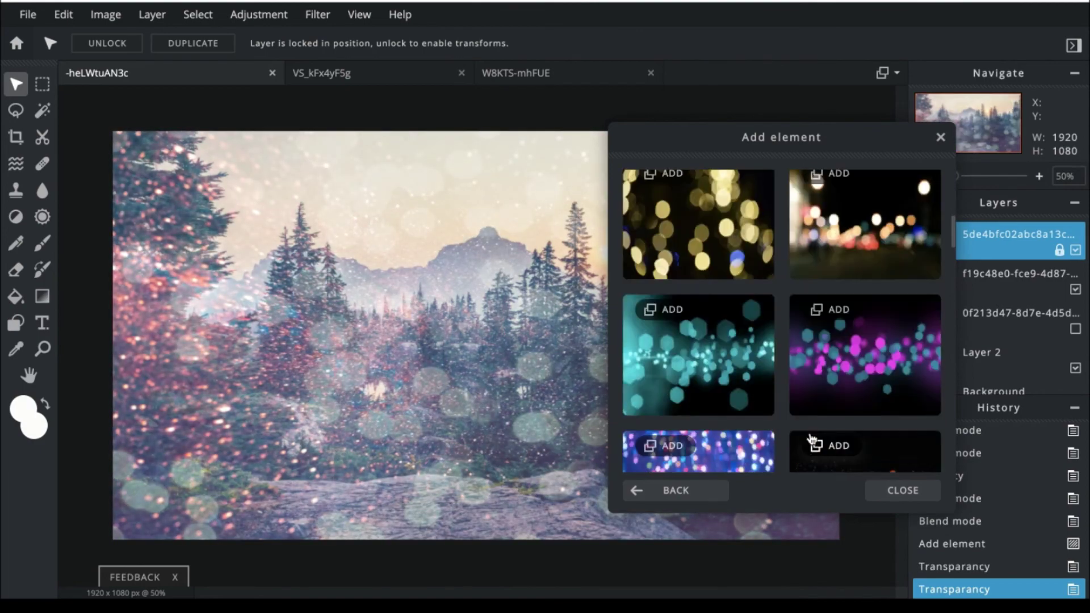
pyautogui.scroll(-5, 790, 397)
pyautogui.scroll(-1, 790, 390)
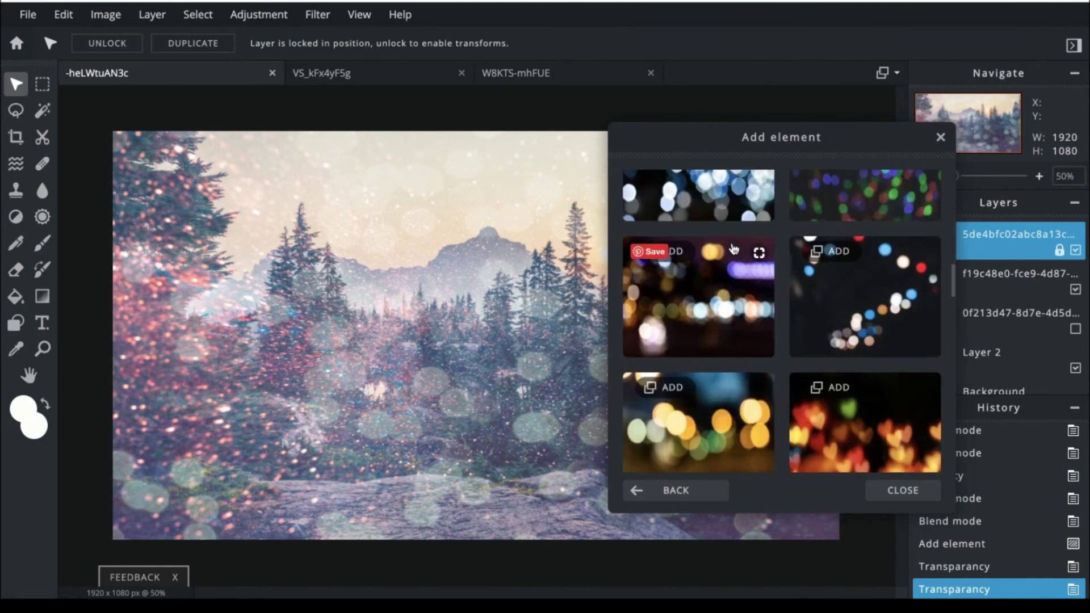
pyautogui.click(712, 405)
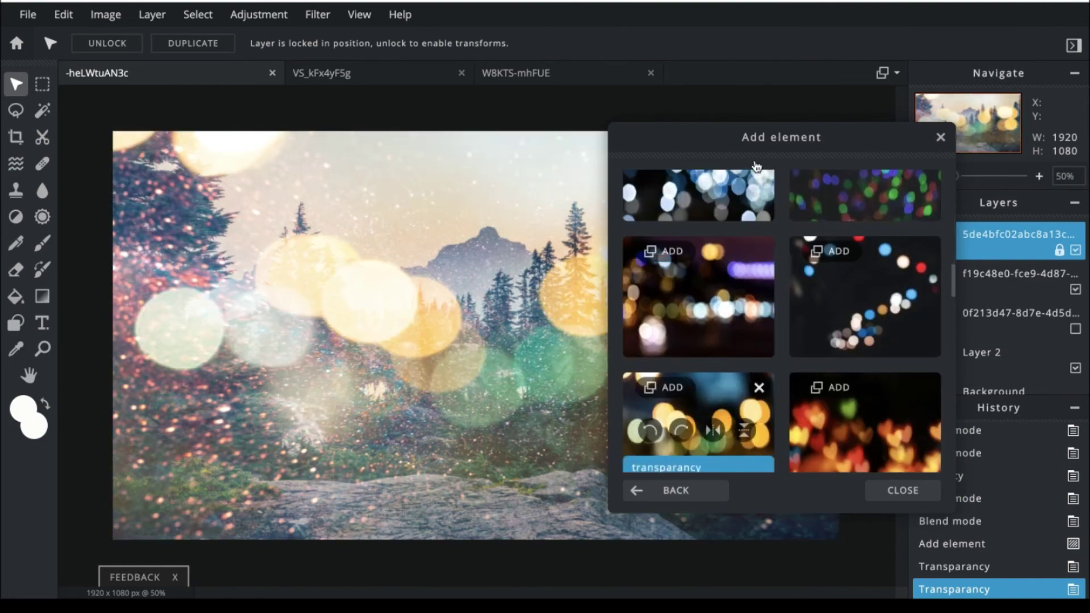
pyautogui.click(719, 489)
# Step: Add a Mosaic polygon overlay at transparency 59, then swap in the magenta and blue polygons
pyautogui.scroll(-3, 794, 356)
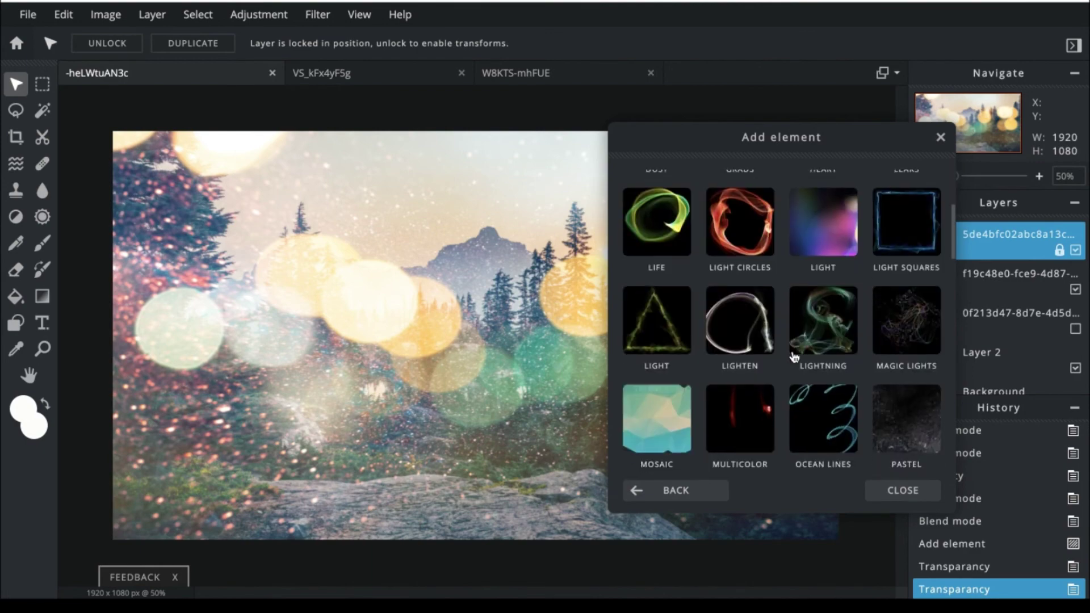
pyautogui.scroll(-2, 749, 332)
pyautogui.click(662, 312)
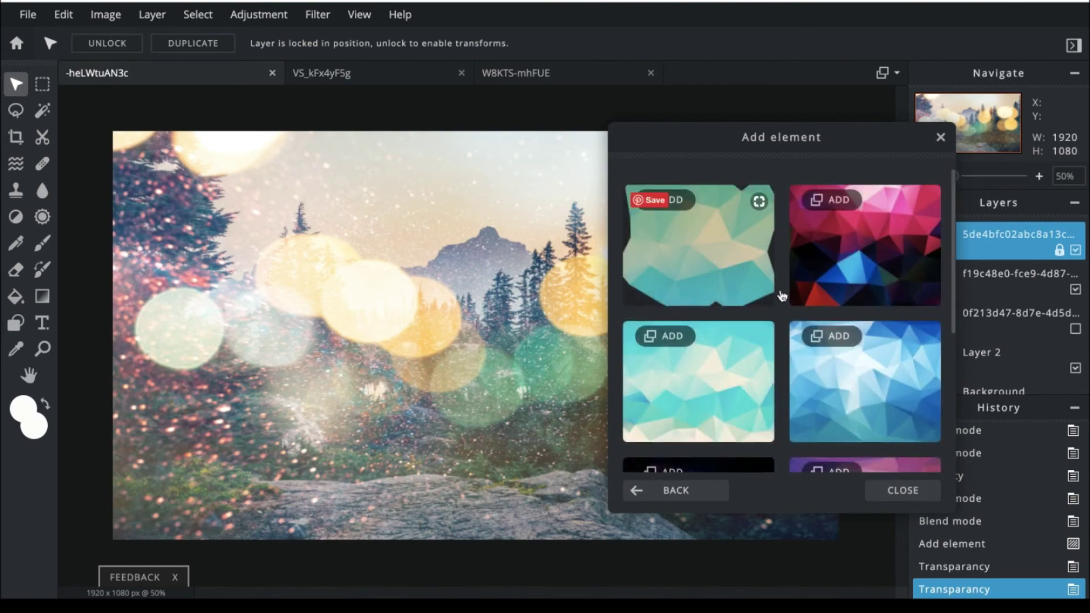
pyautogui.click(881, 421)
pyautogui.moveTo(896, 437); pyautogui.dragTo(924, 433)
pyautogui.scroll(-3, 914, 397)
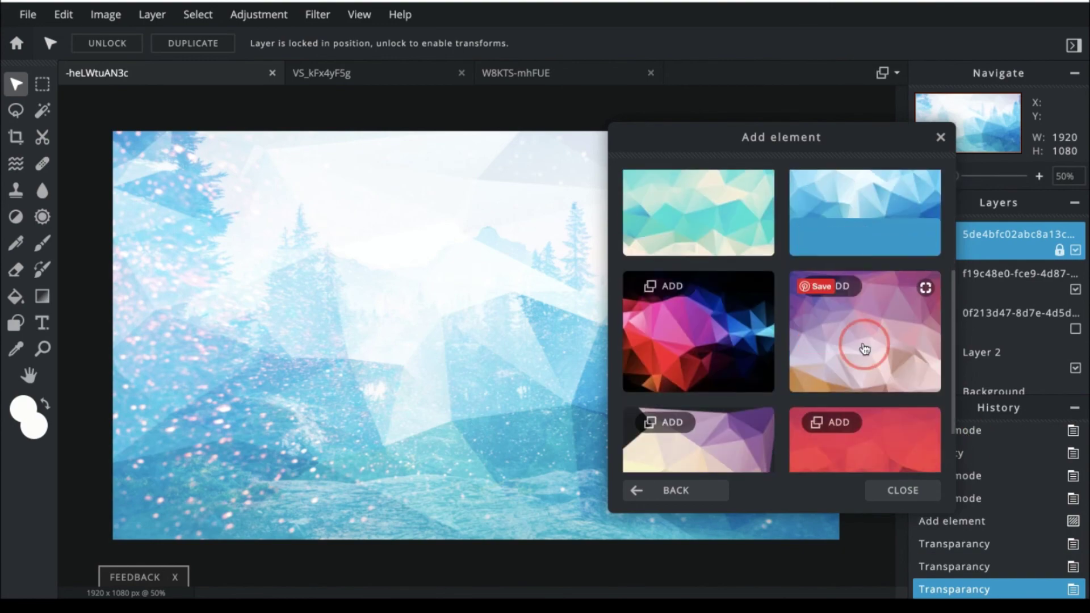
pyautogui.click(733, 343)
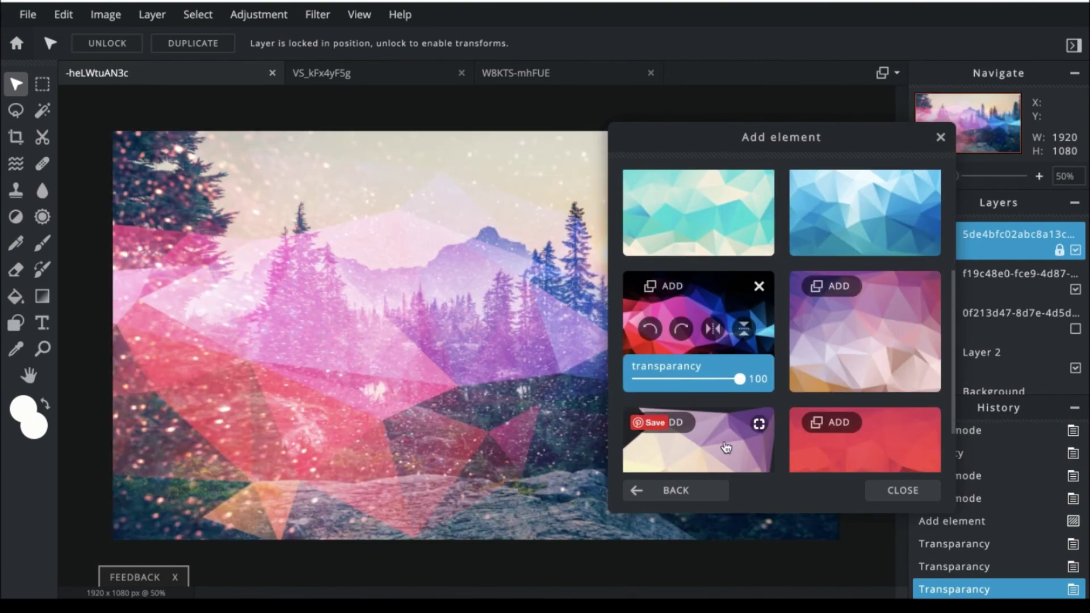
pyautogui.click(690, 491)
# Step: Look through the pen-stroke elements and return to the categories
pyautogui.scroll(-5, 822, 415)
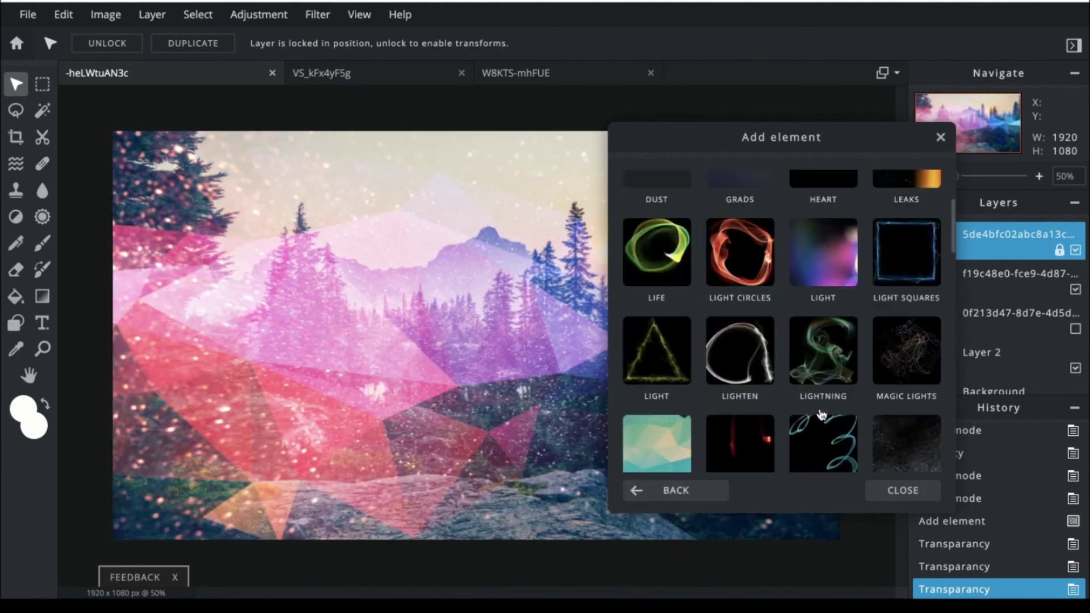
pyautogui.scroll(-2, 821, 414)
pyautogui.click(758, 281)
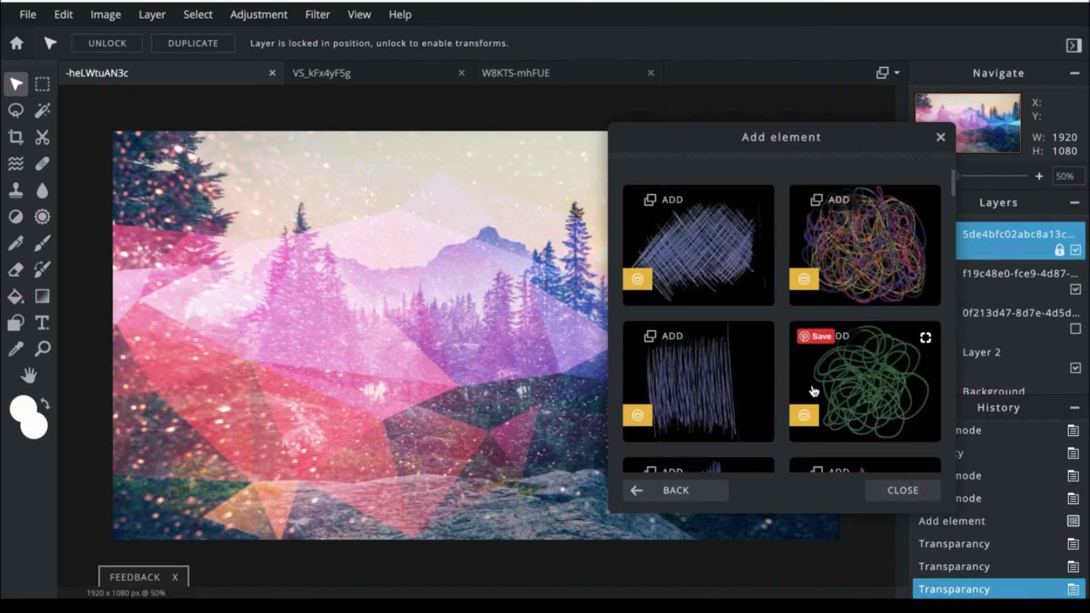
pyautogui.click(694, 491)
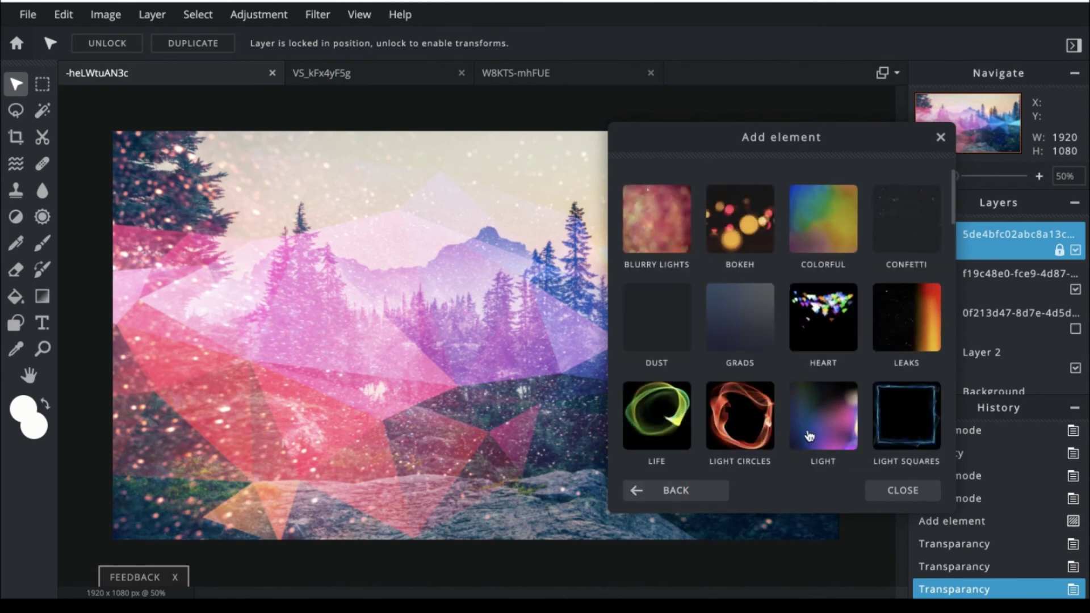
# Step: Add the second golden sparkle overlay from SILVER, keeping transparency at 100
pyautogui.scroll(-5, 810, 436)
pyautogui.scroll(-8, 810, 435)
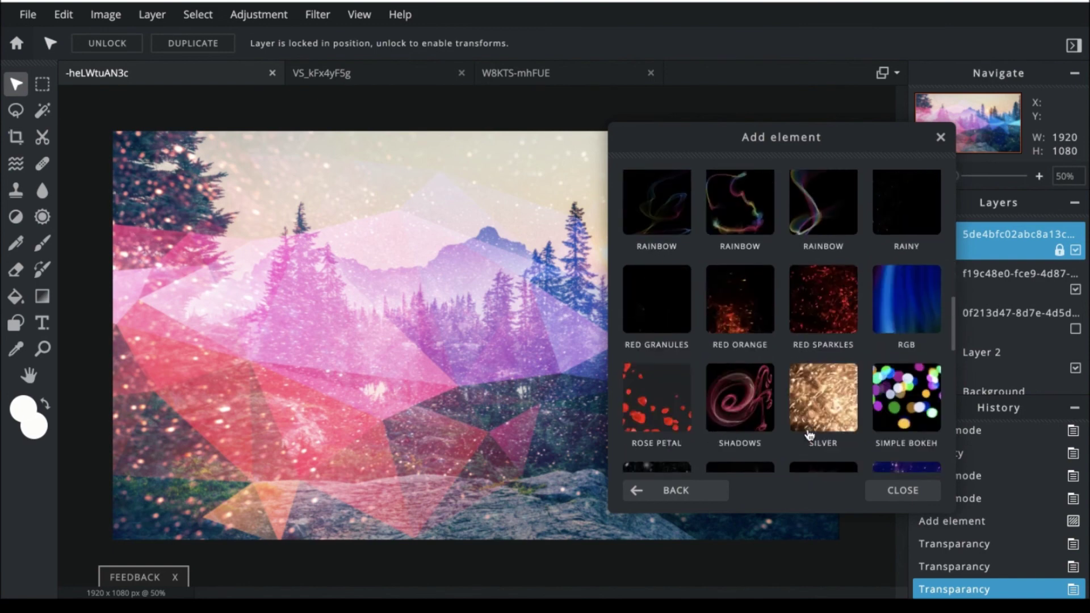
pyautogui.click(835, 396)
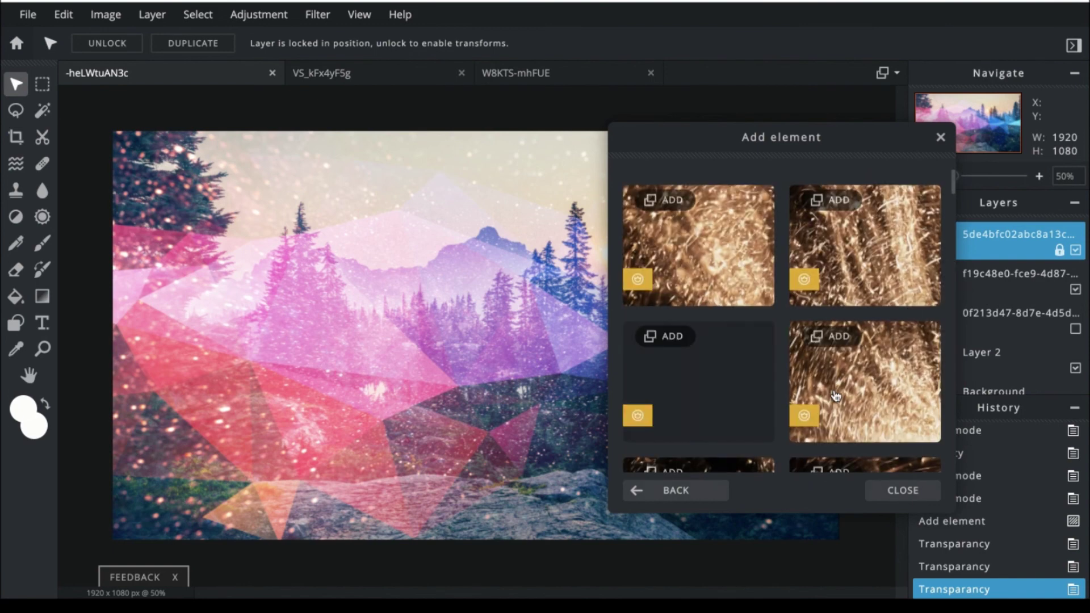
pyautogui.click(738, 270)
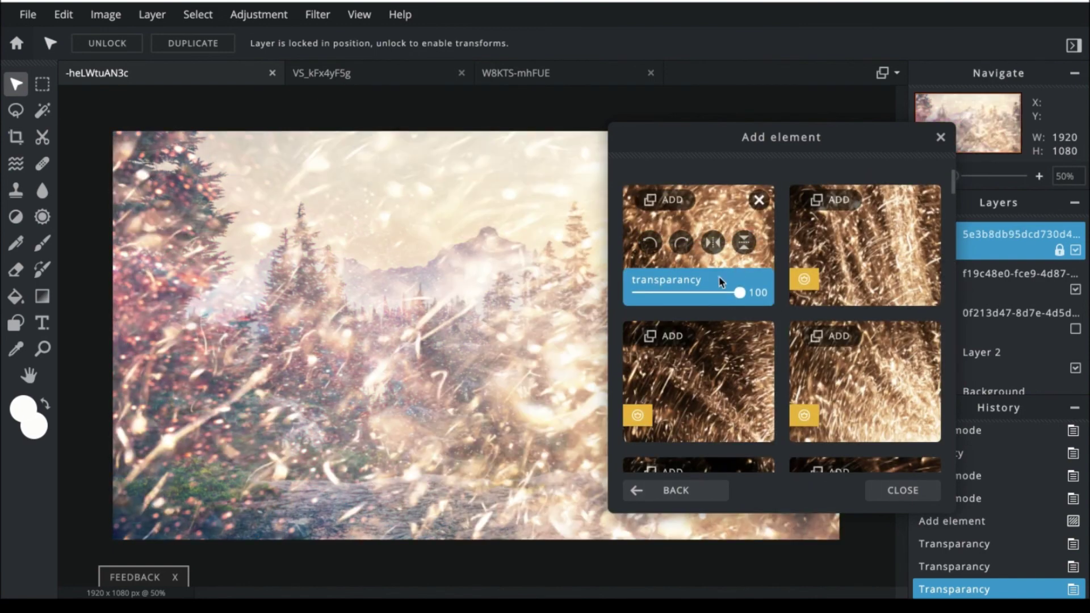
pyautogui.moveTo(738, 295)
pyautogui.mouseDown()
pyautogui.moveTo(688, 293)
pyautogui.moveTo(739, 292)
pyautogui.mouseUp()
pyautogui.click(915, 278)
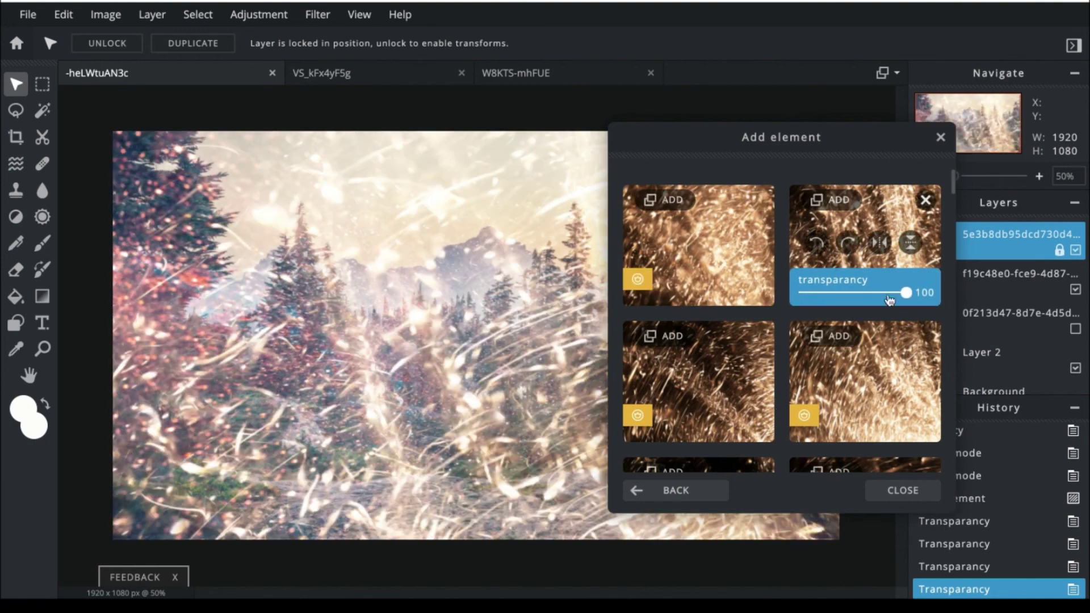
pyautogui.moveTo(906, 292)
pyautogui.mouseDown()
pyautogui.moveTo(857, 292)
pyautogui.moveTo(907, 292)
pyautogui.mouseUp()
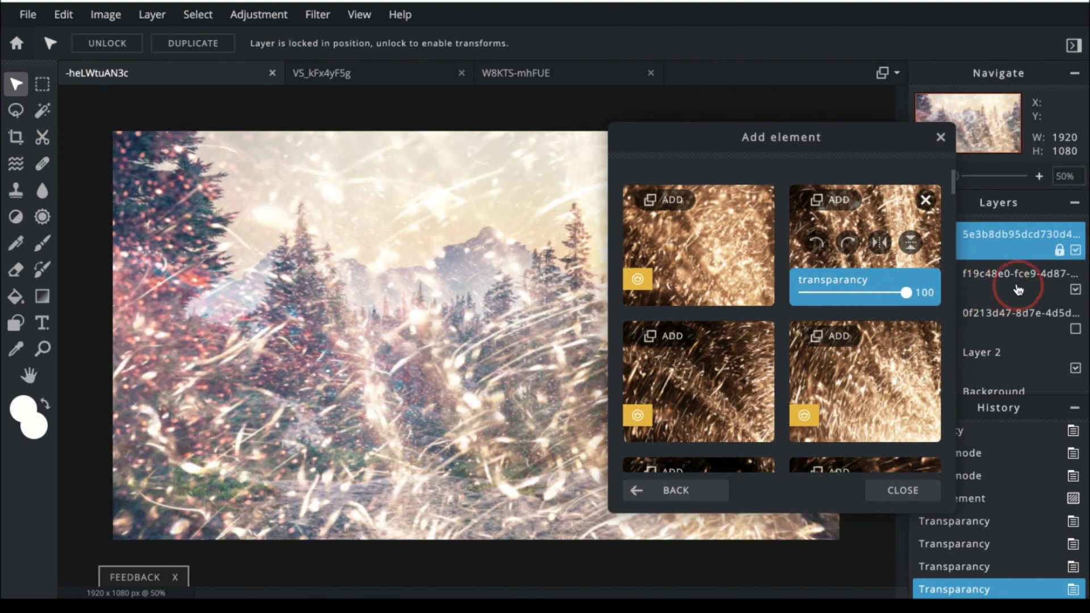
pyautogui.click(688, 497)
# Step: Open GRADS and try the orange gradient overlay, adjusting its transparency
pyautogui.click(715, 326)
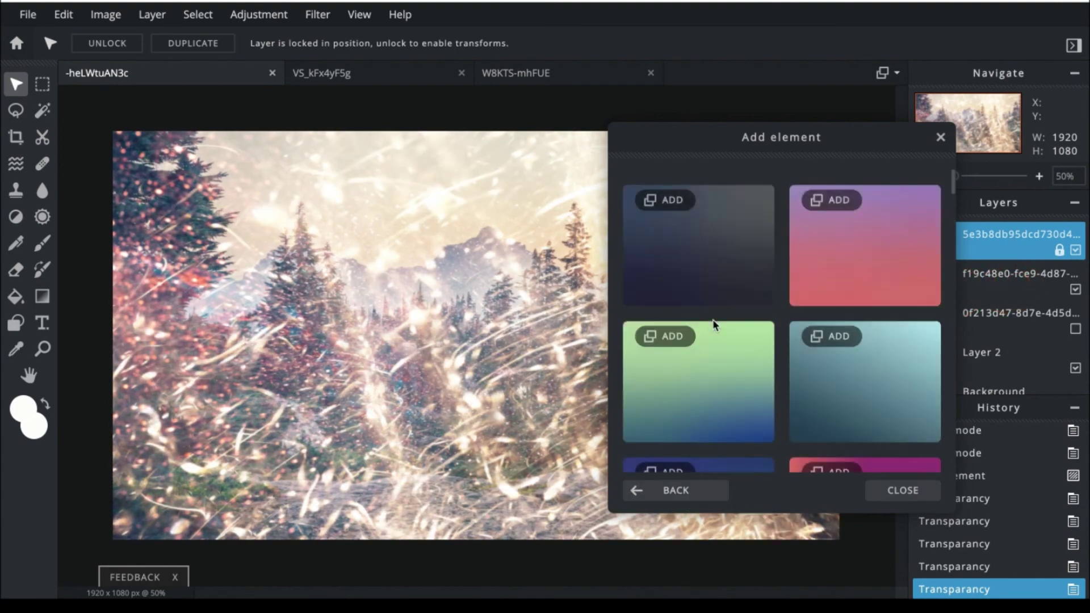
pyautogui.scroll(-2, 721, 363)
pyautogui.scroll(-2, 726, 404)
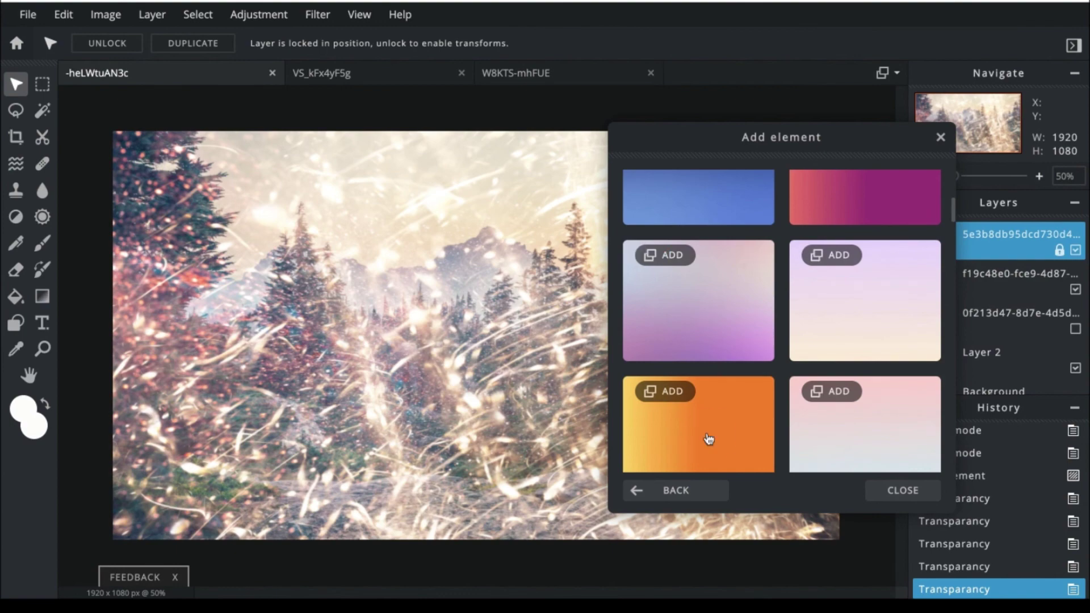
pyautogui.click(706, 437)
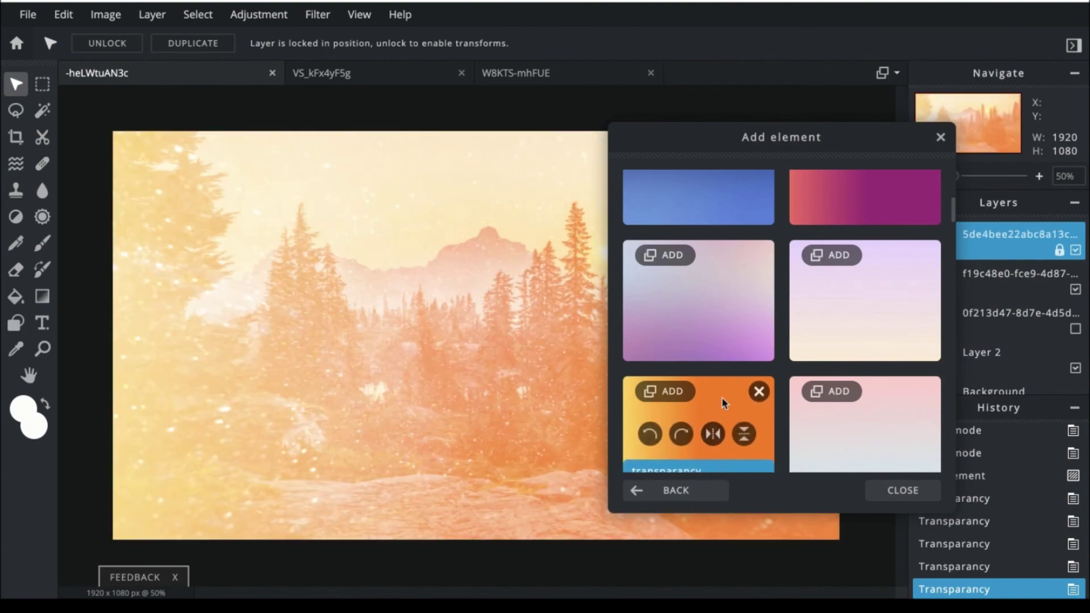
pyautogui.scroll(-2, 724, 403)
pyautogui.moveTo(738, 419); pyautogui.dragTo(698, 426)
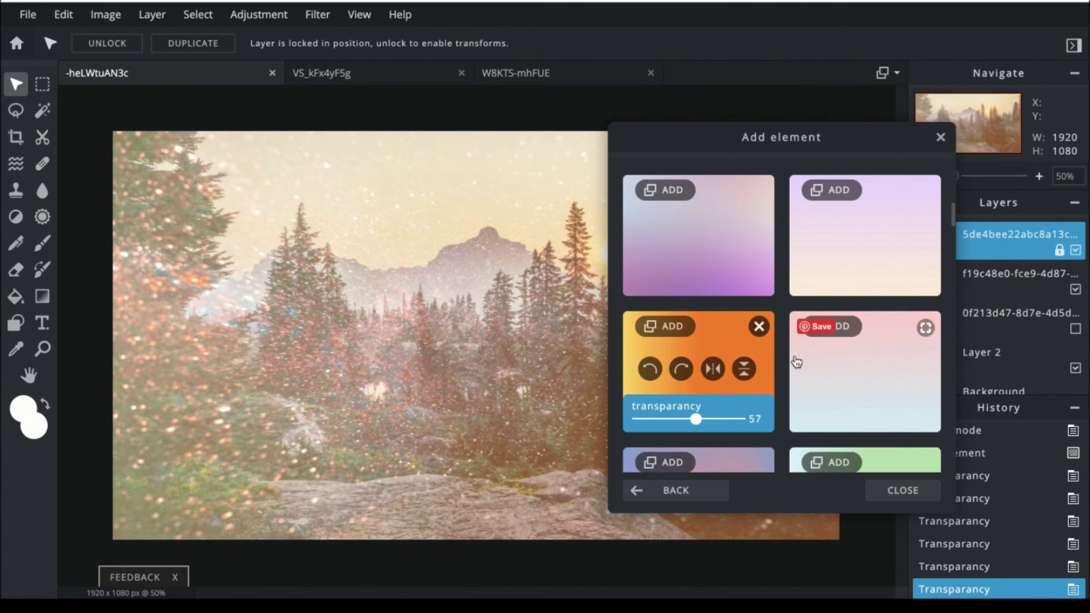
# Step: Try the blue gradient, then settle on the blue-to-pink gradient overlay
pyautogui.scroll(-10, 801, 363)
pyautogui.scroll(2, 797, 361)
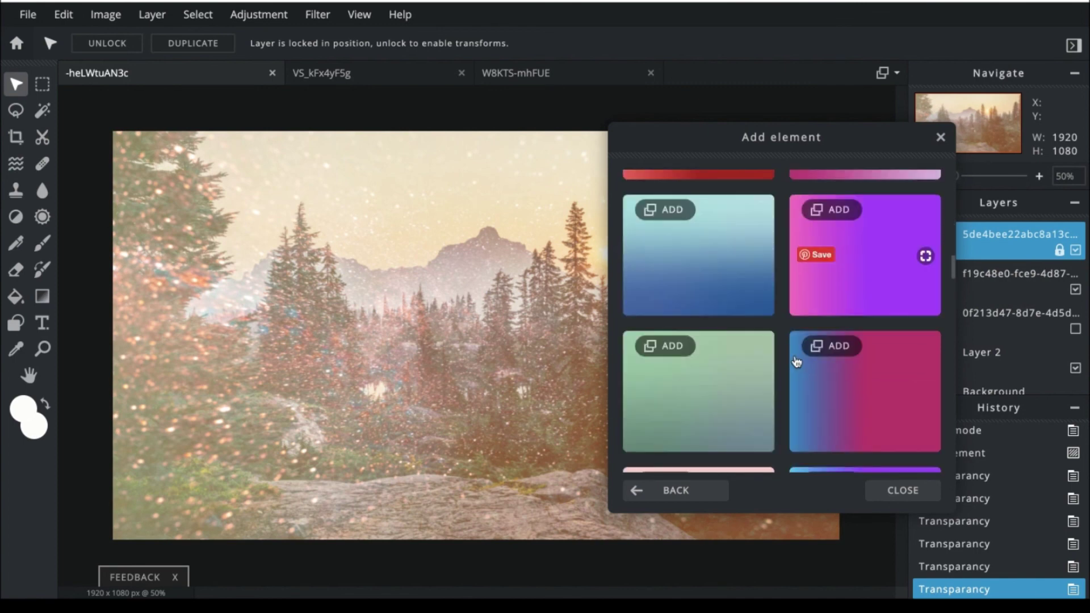
pyautogui.click(730, 304)
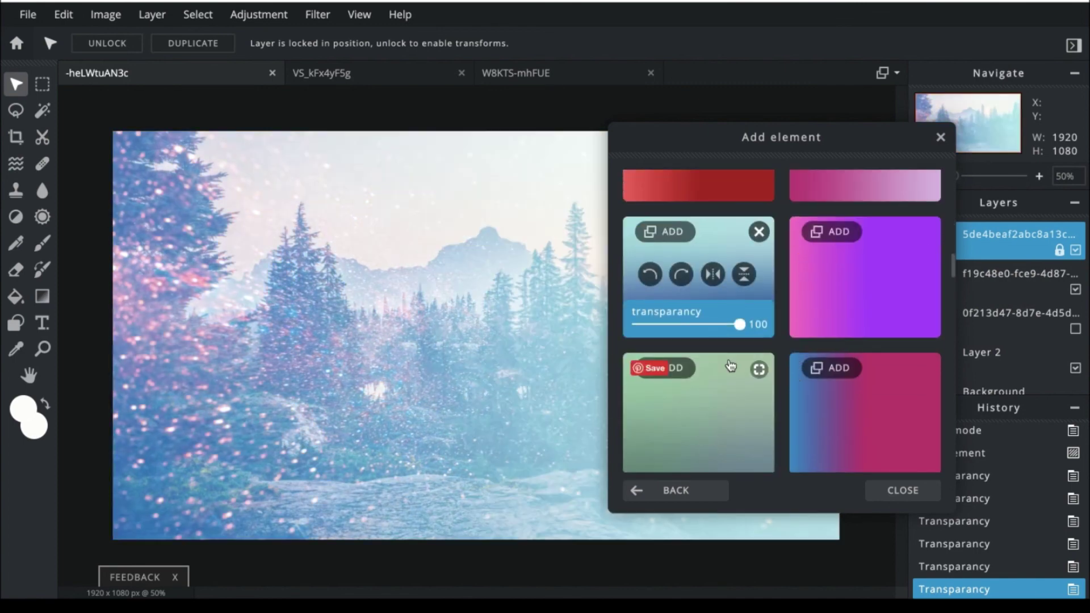
pyautogui.scroll(-2, 738, 363)
pyautogui.click(893, 232)
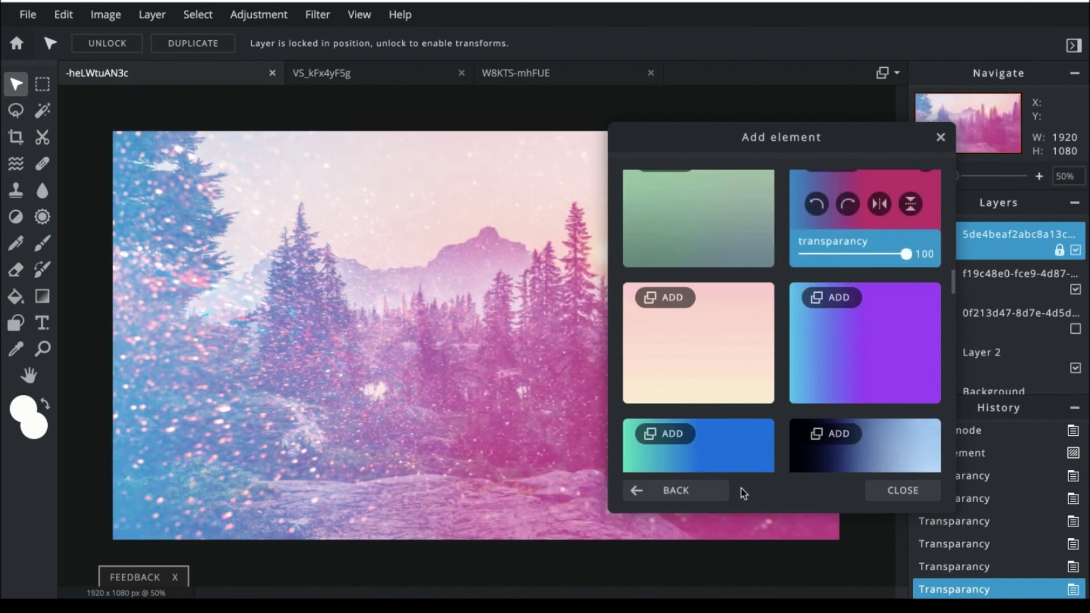
# Step: Close the element browser and start saving as a 1920×1080 JPG at 90%, renaming it 'ov'
pyautogui.click(897, 499)
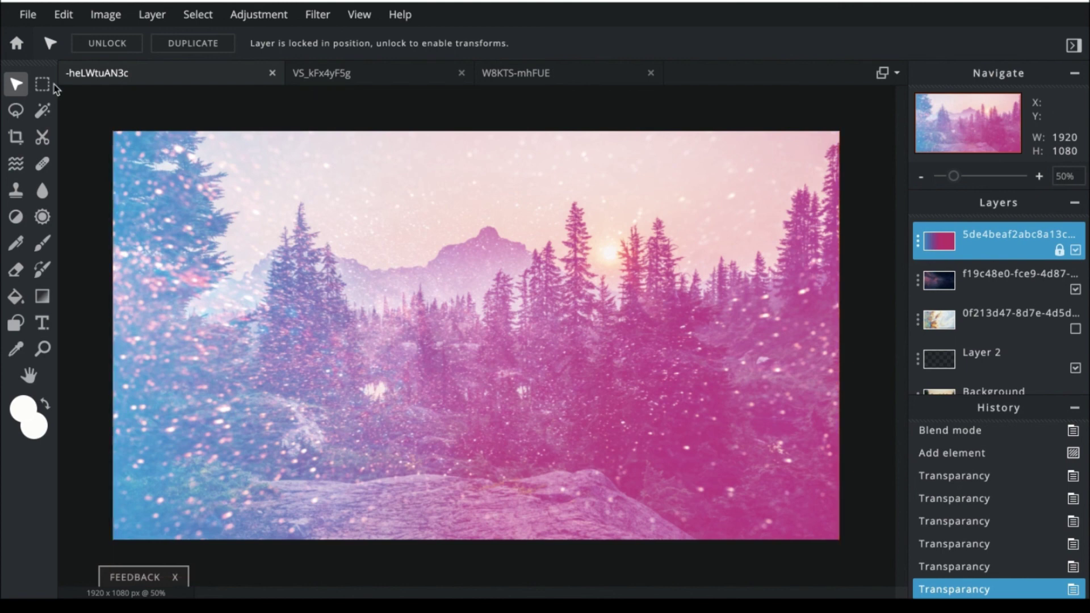
pyautogui.click(27, 16)
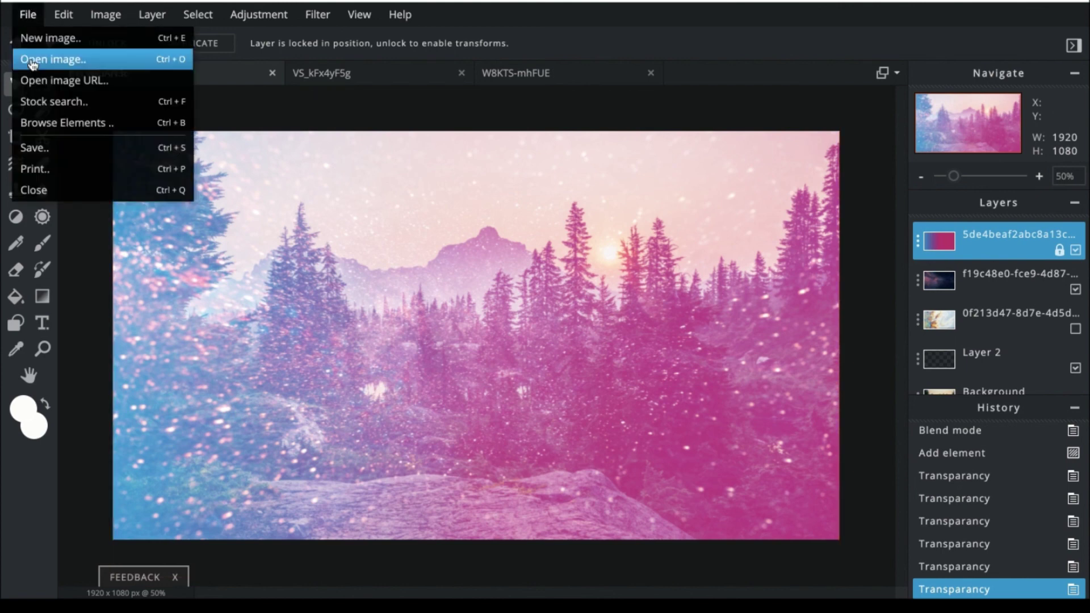
pyautogui.click(50, 146)
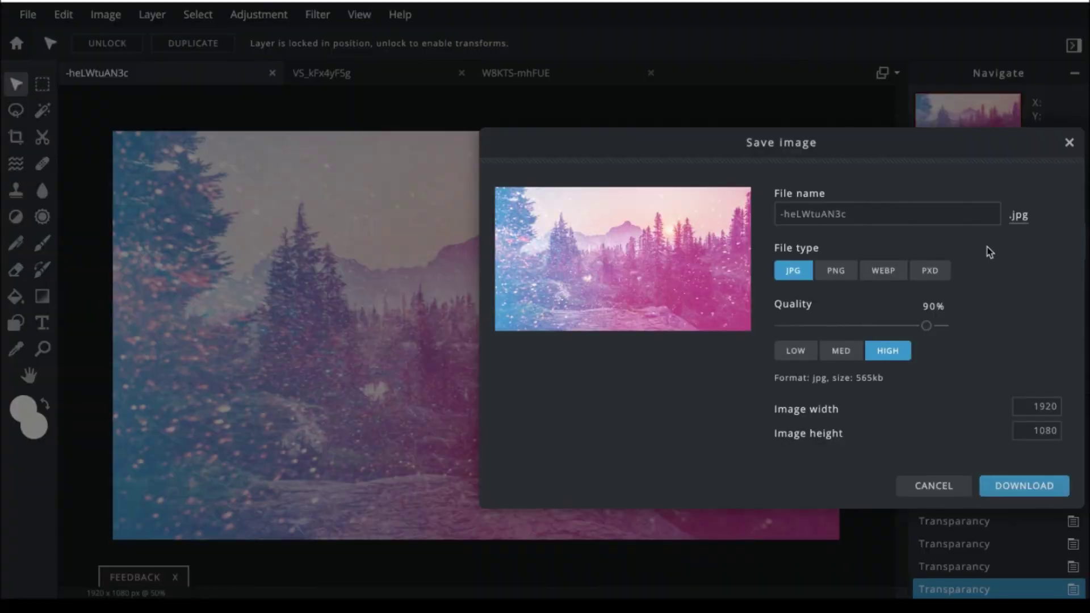
pyautogui.click(907, 206)
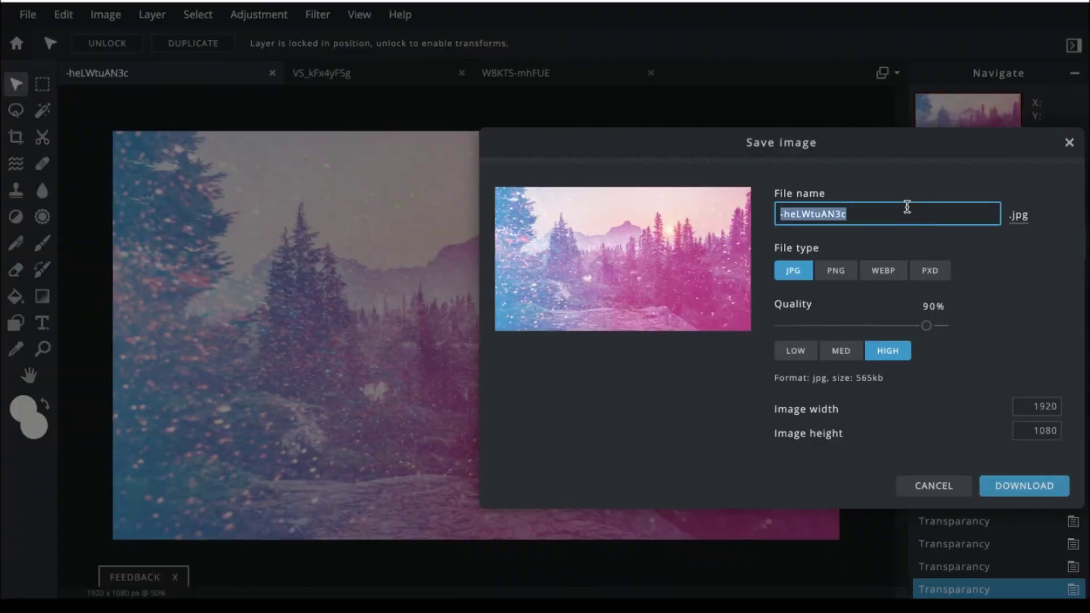
pyautogui.write('overlaybscott')
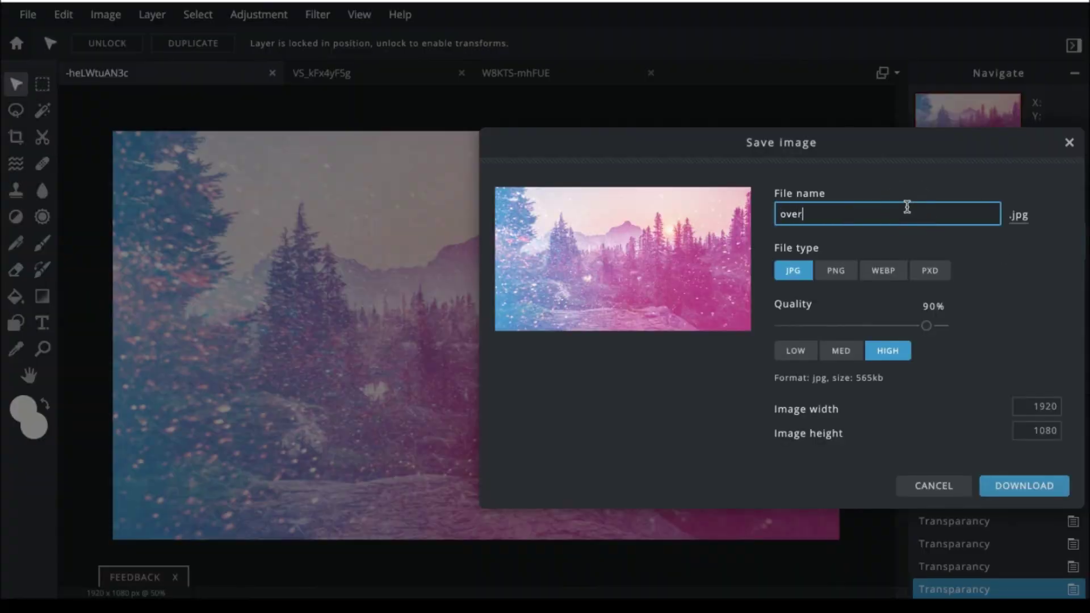